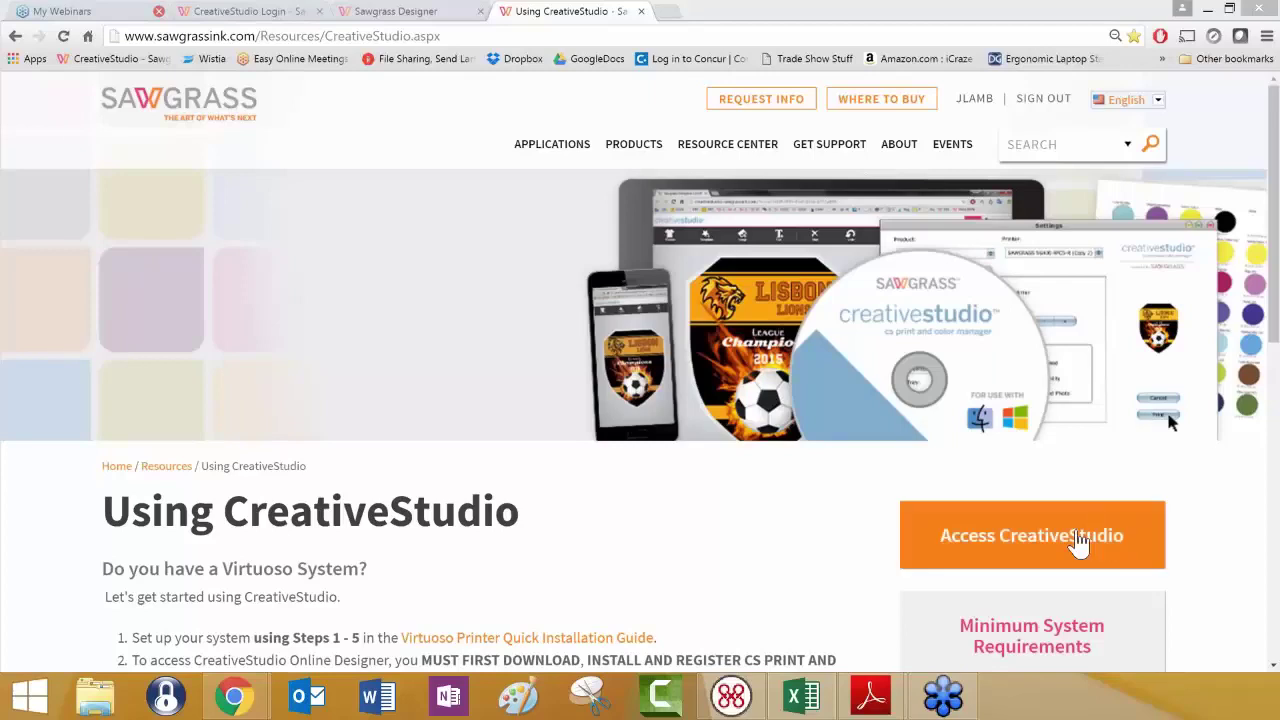
- Launch the CreativeStudio Online Designer from the Sawgrass CreativeStudio login page
left_click(1078, 540)
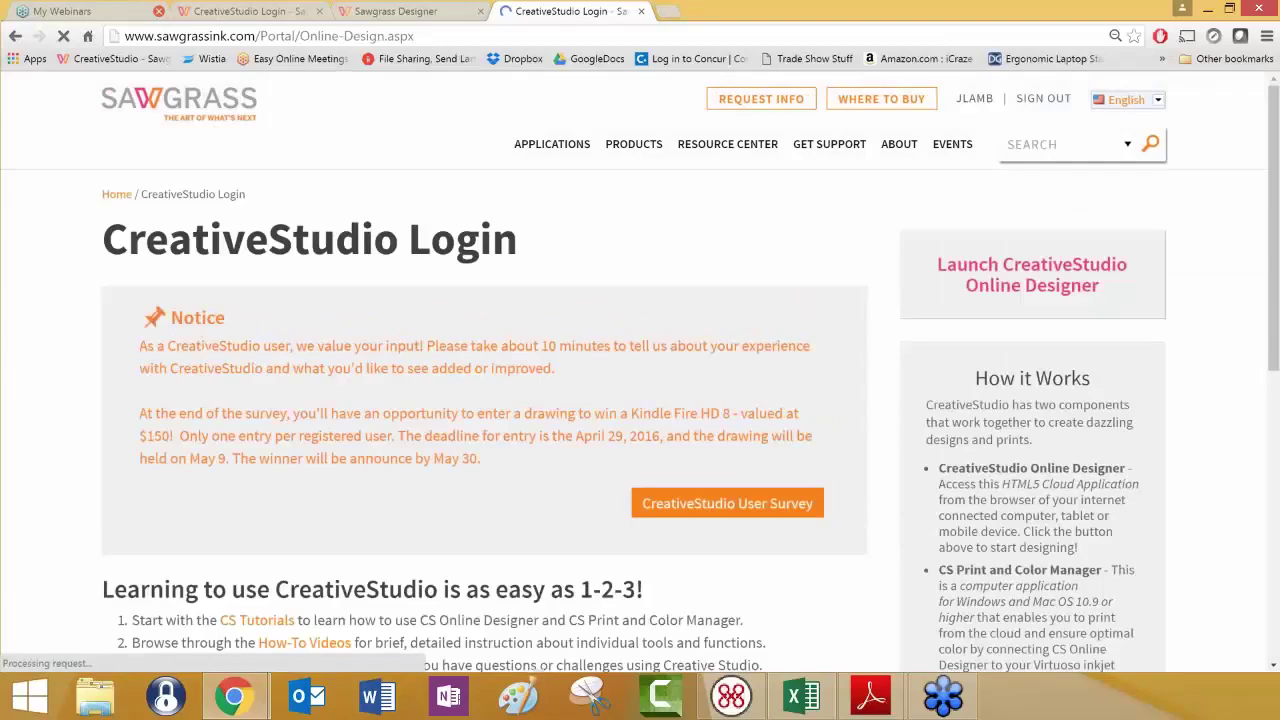
left_click(1032, 274)
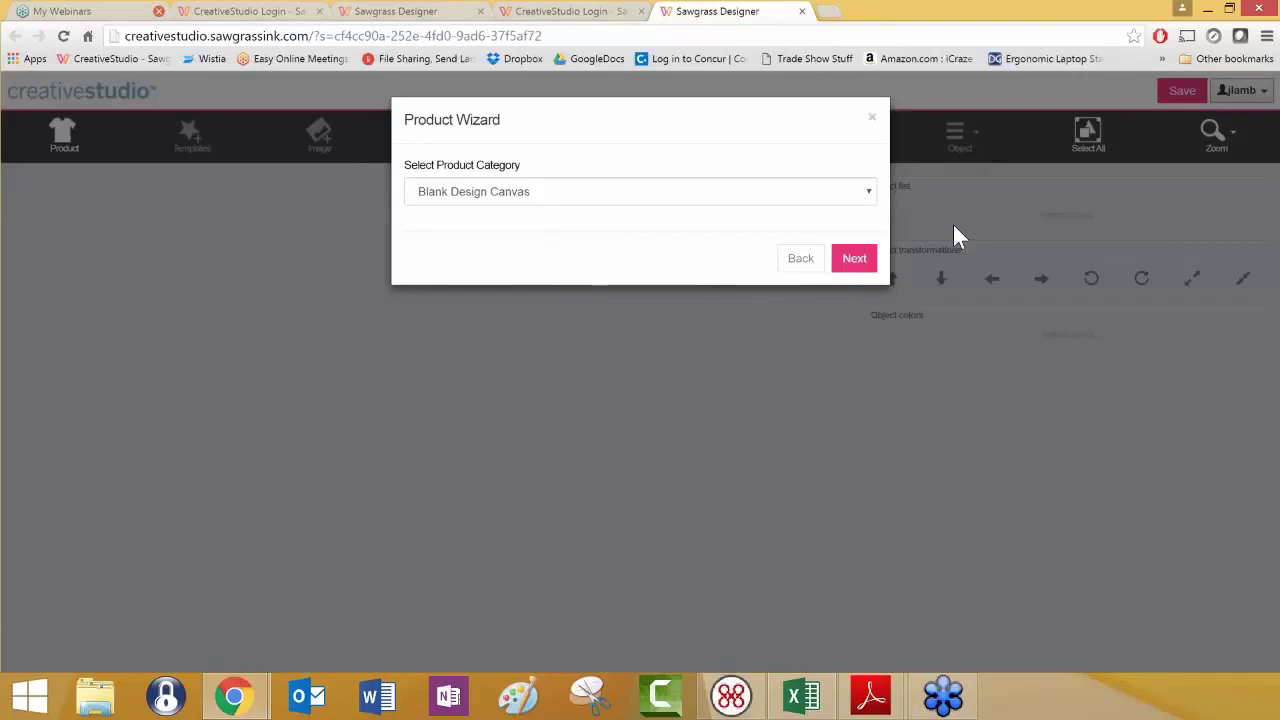
- Keep Blank Design Canvas as the product category and advance to the Select Product step
left_click(868, 194)
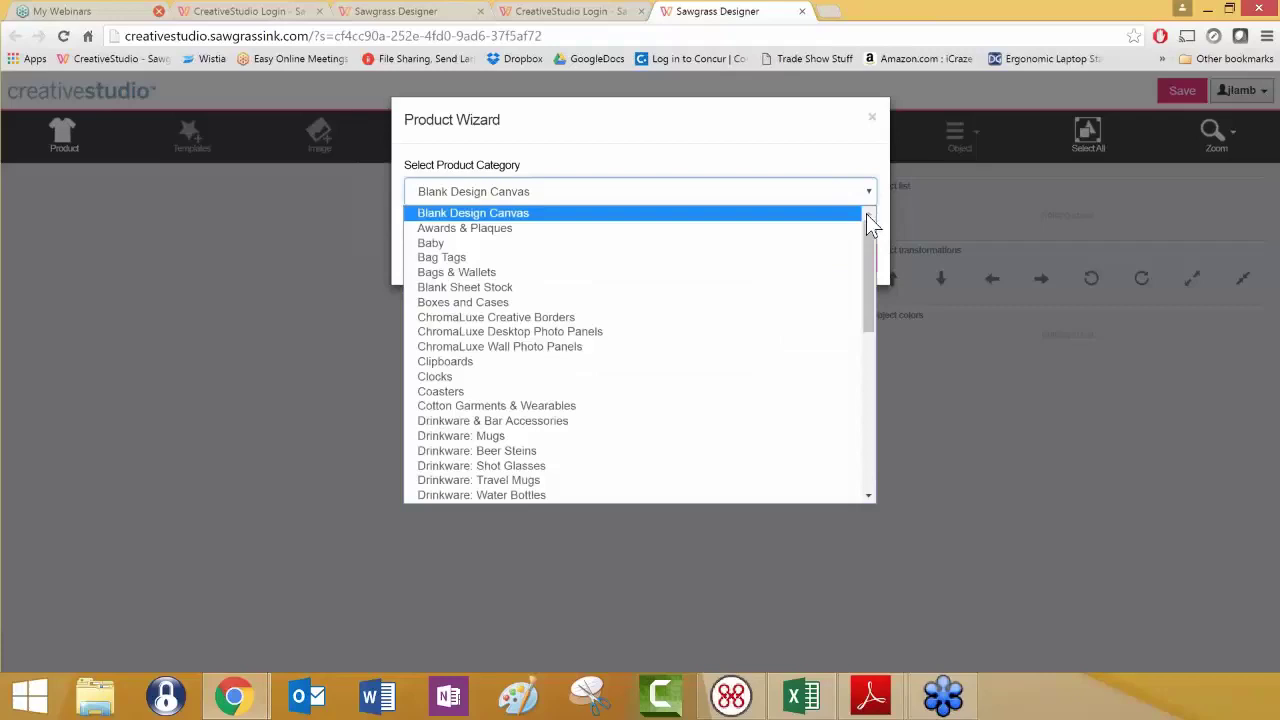
left_click_drag(866, 236, 862, 342)
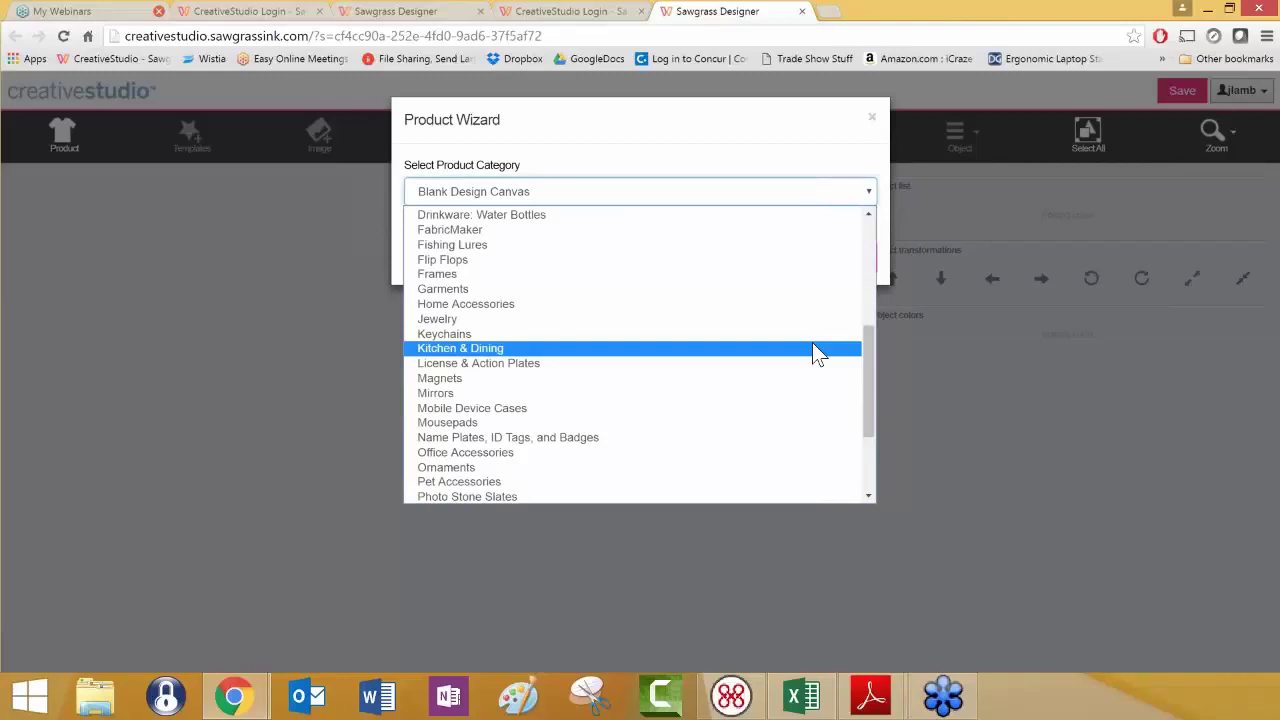
left_click(746, 196)
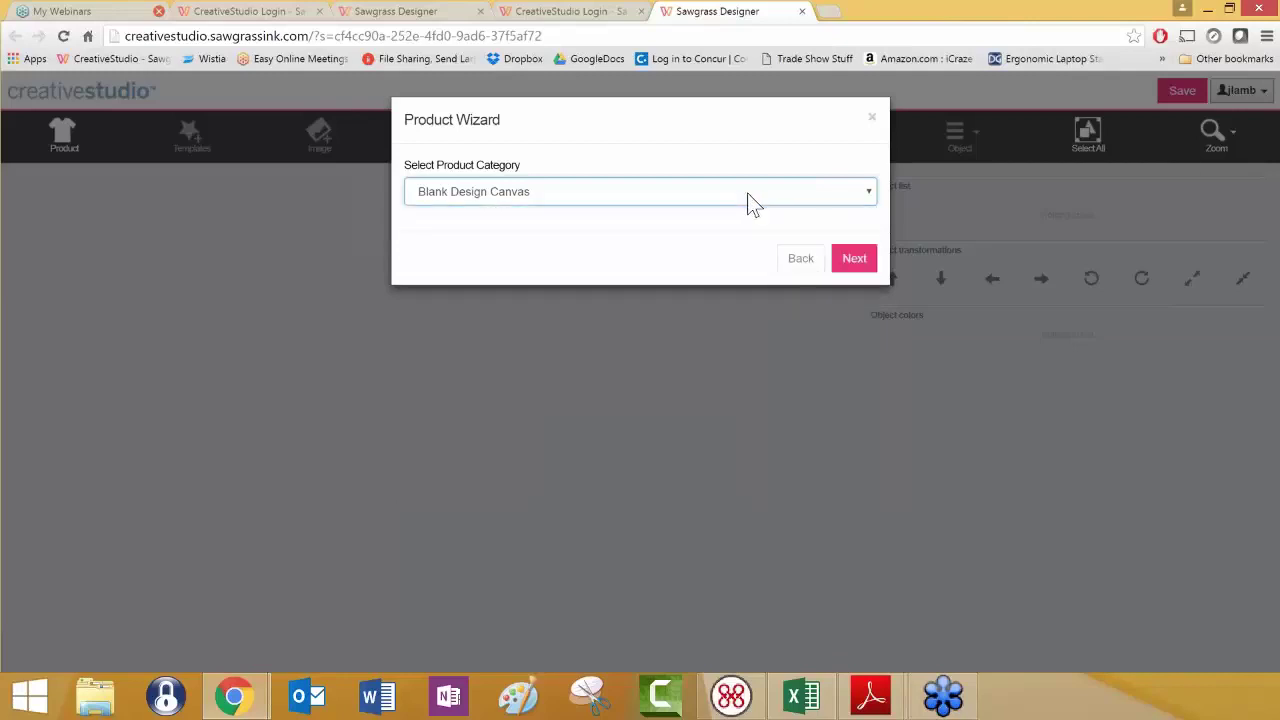
left_click(848, 266)
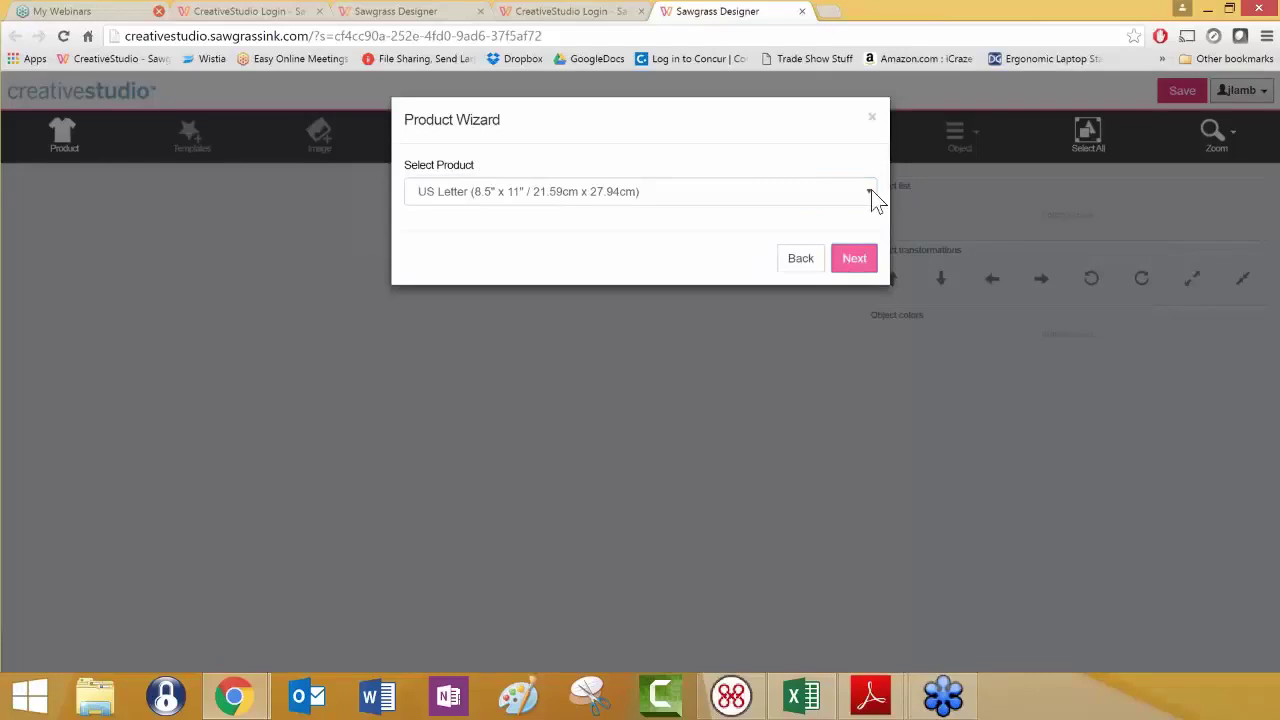
- Keep US Letter (8.5" x 11") as the blank canvas product
left_click(871, 191)
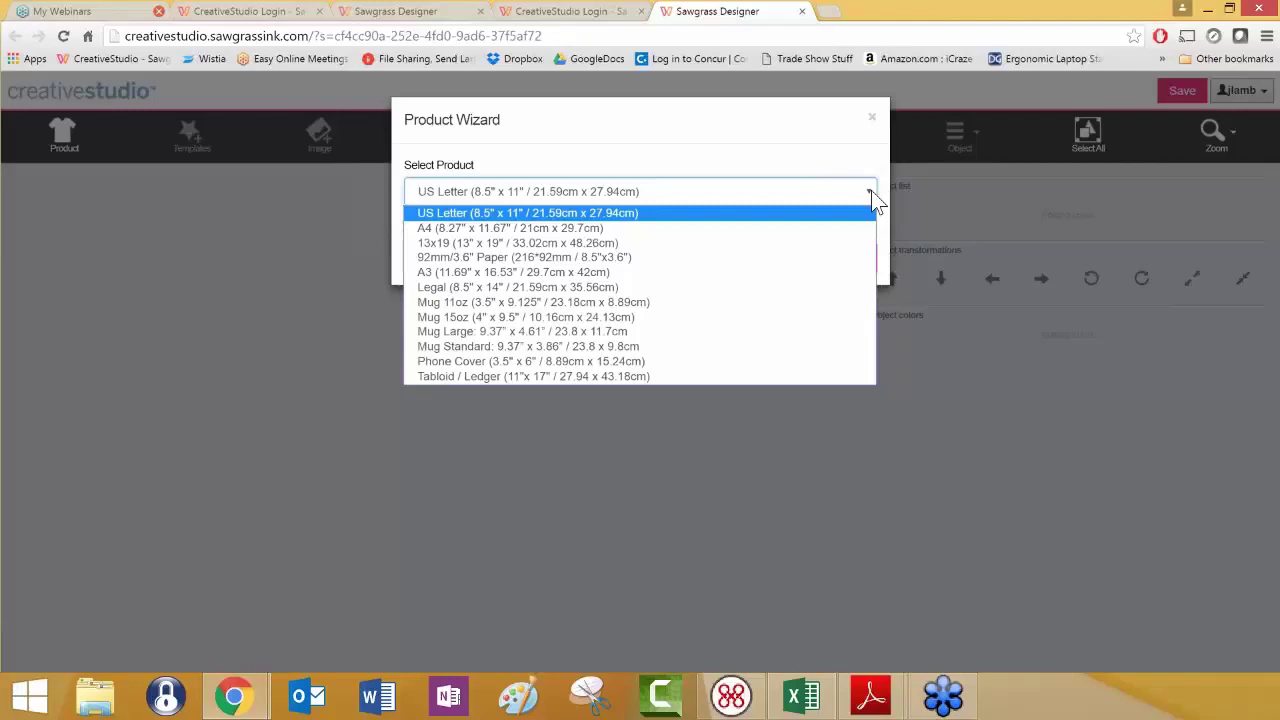
left_click(660, 222)
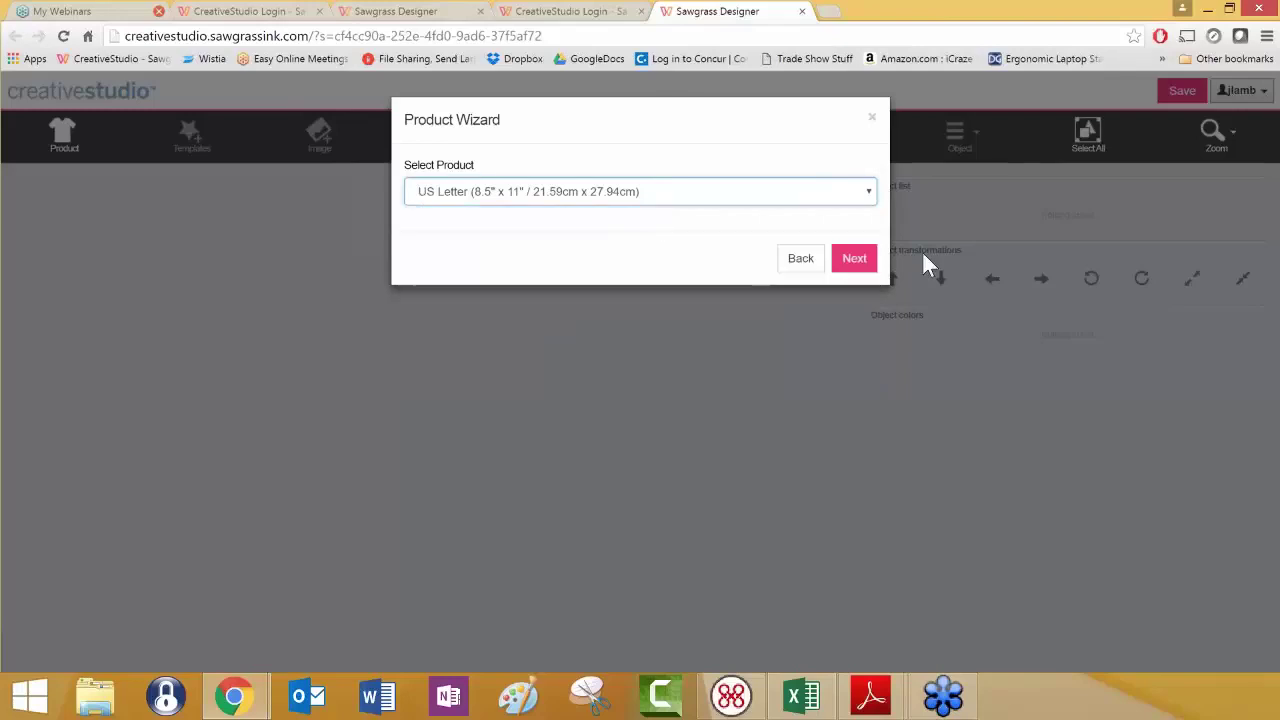
- Accept the white colour, choose Horizontal with Grid (inches), and start the designer
left_click(852, 260)
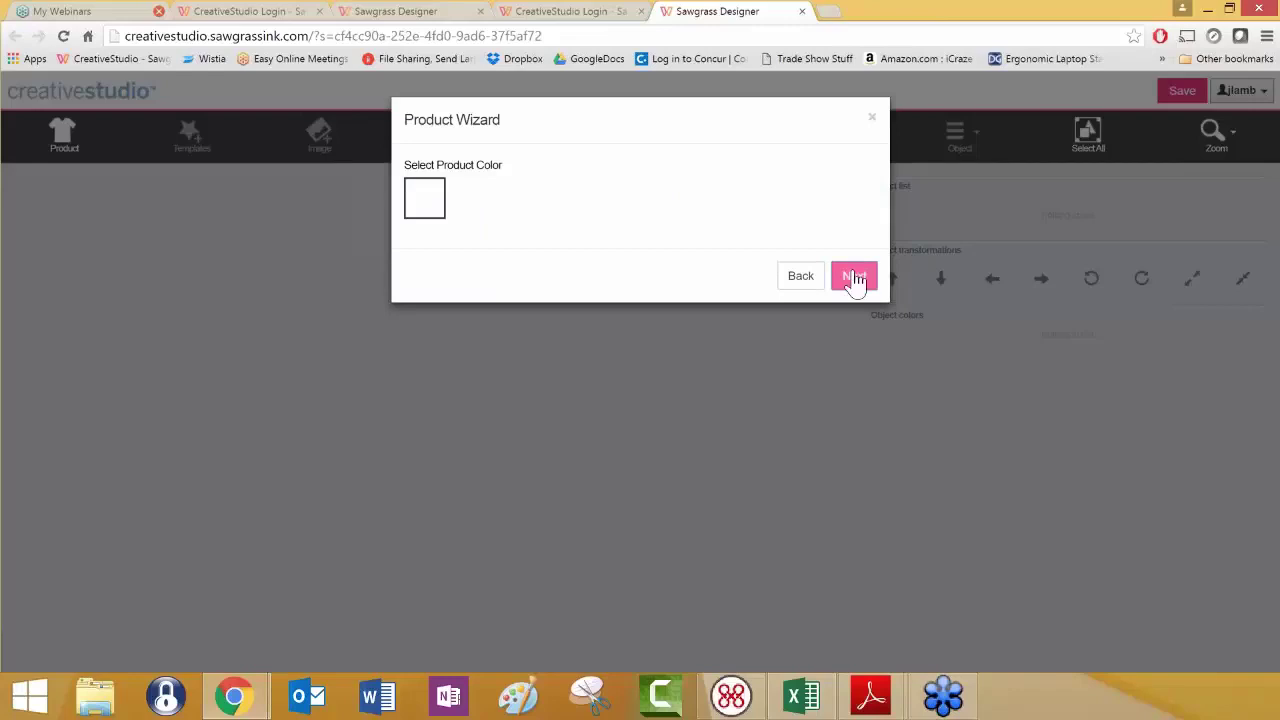
left_click(853, 276)
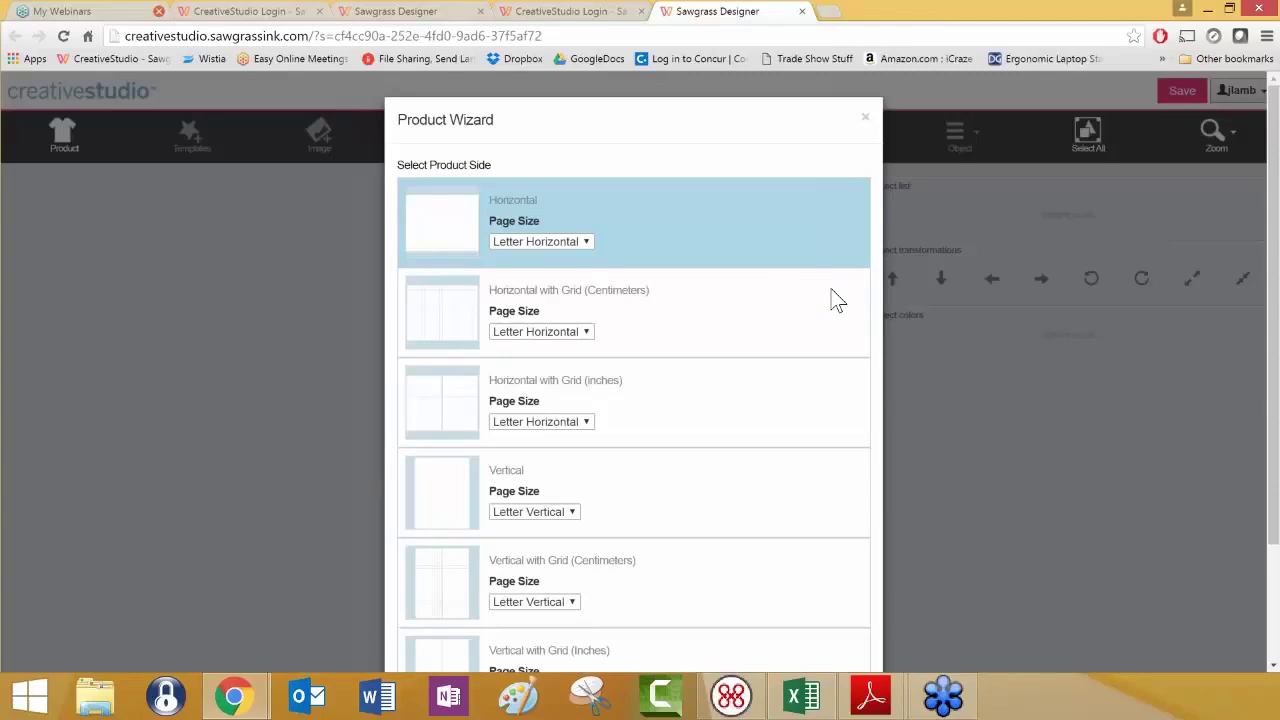
scroll(836, 302, "down", 2)
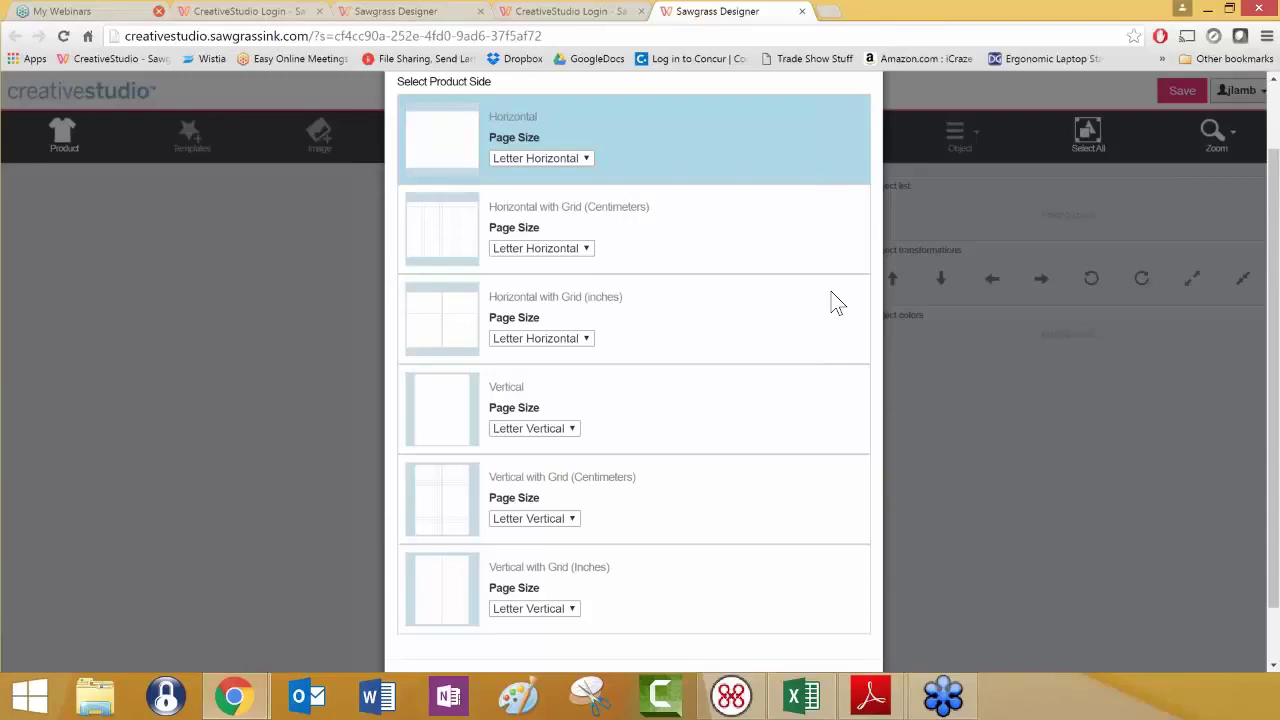
left_click(466, 328)
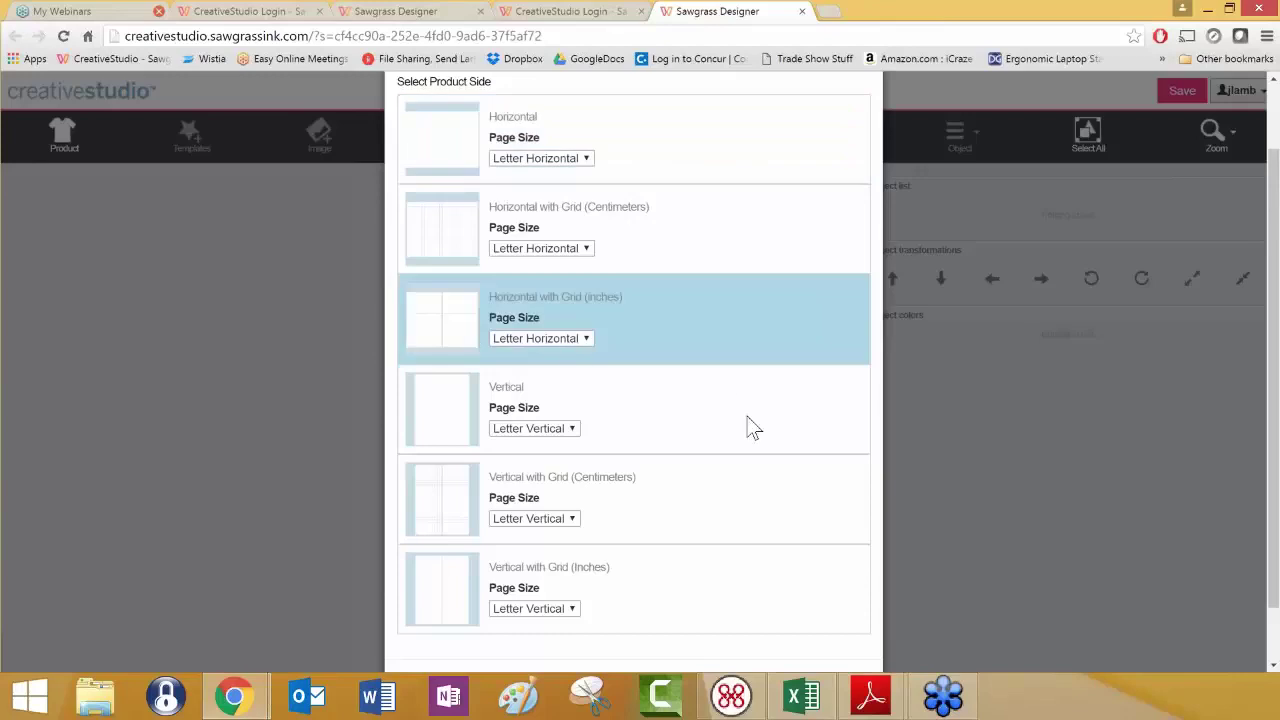
scroll(757, 443, "down", 1)
left_click(813, 626)
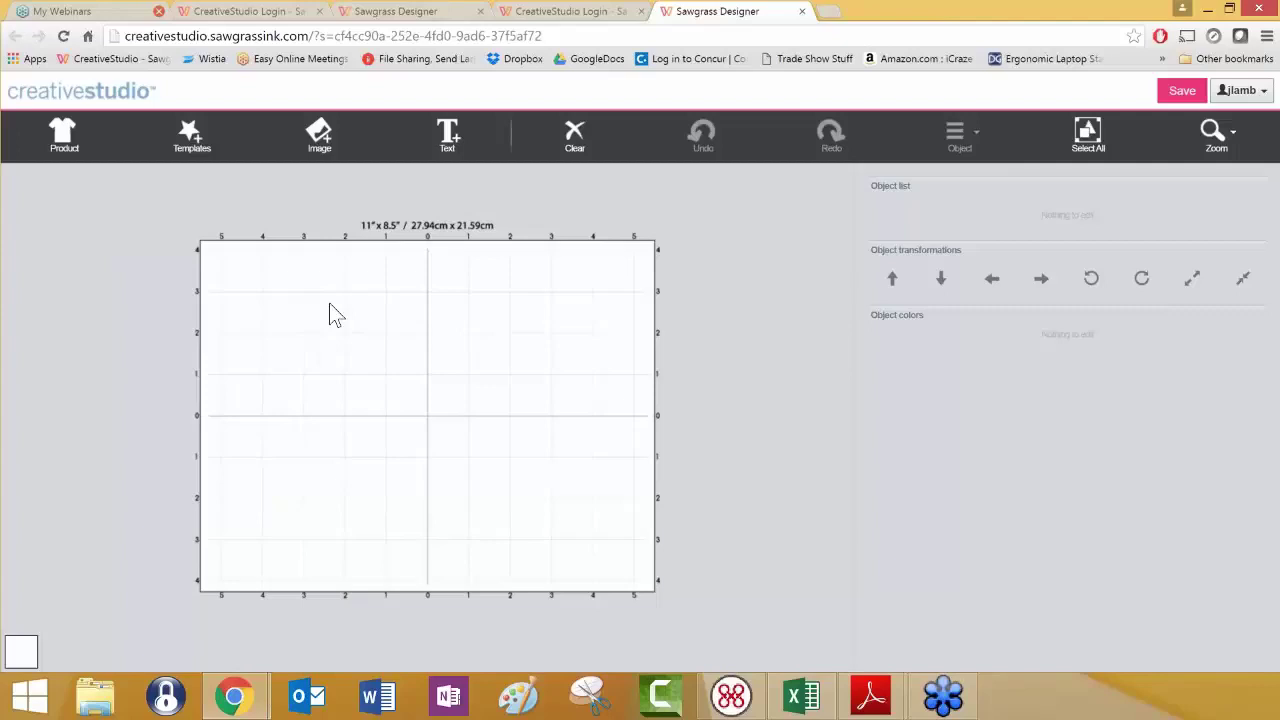
- Add the grey Rectangle 3x4 with thin outline from the Shapes: Rectangles image category
left_click(320, 133)
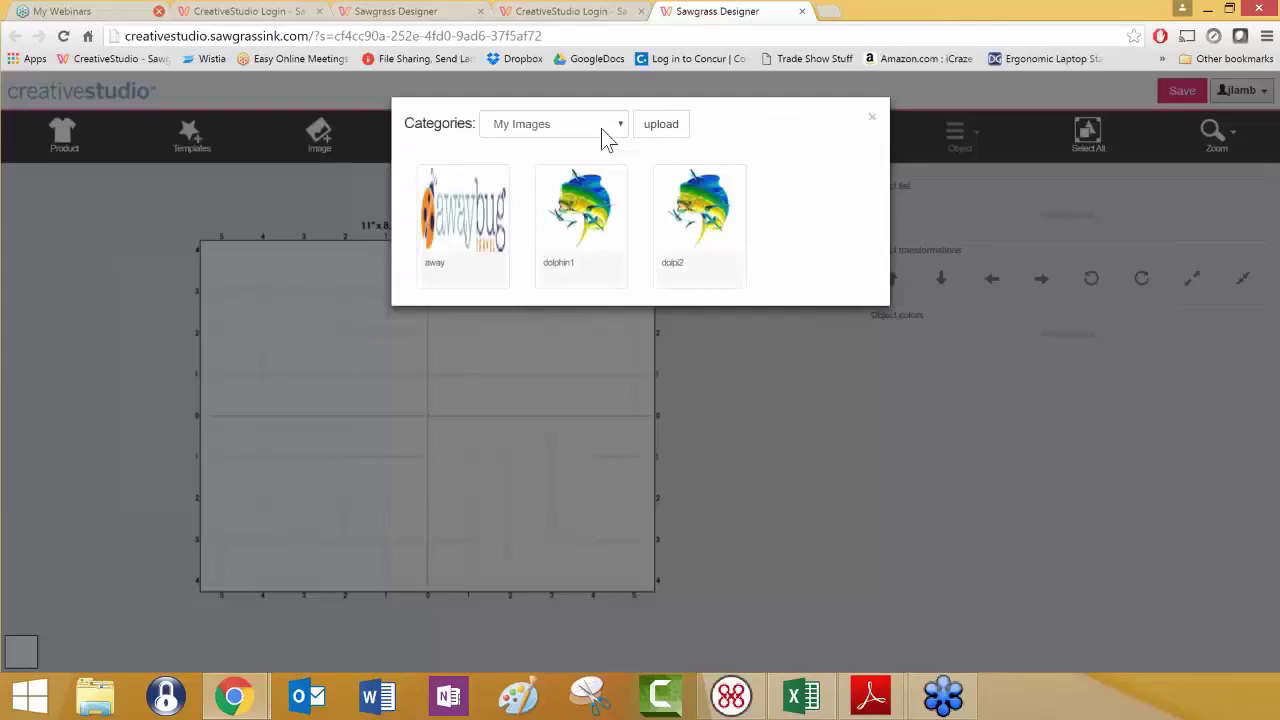
left_click(624, 128)
left_click_drag(727, 175, 718, 333)
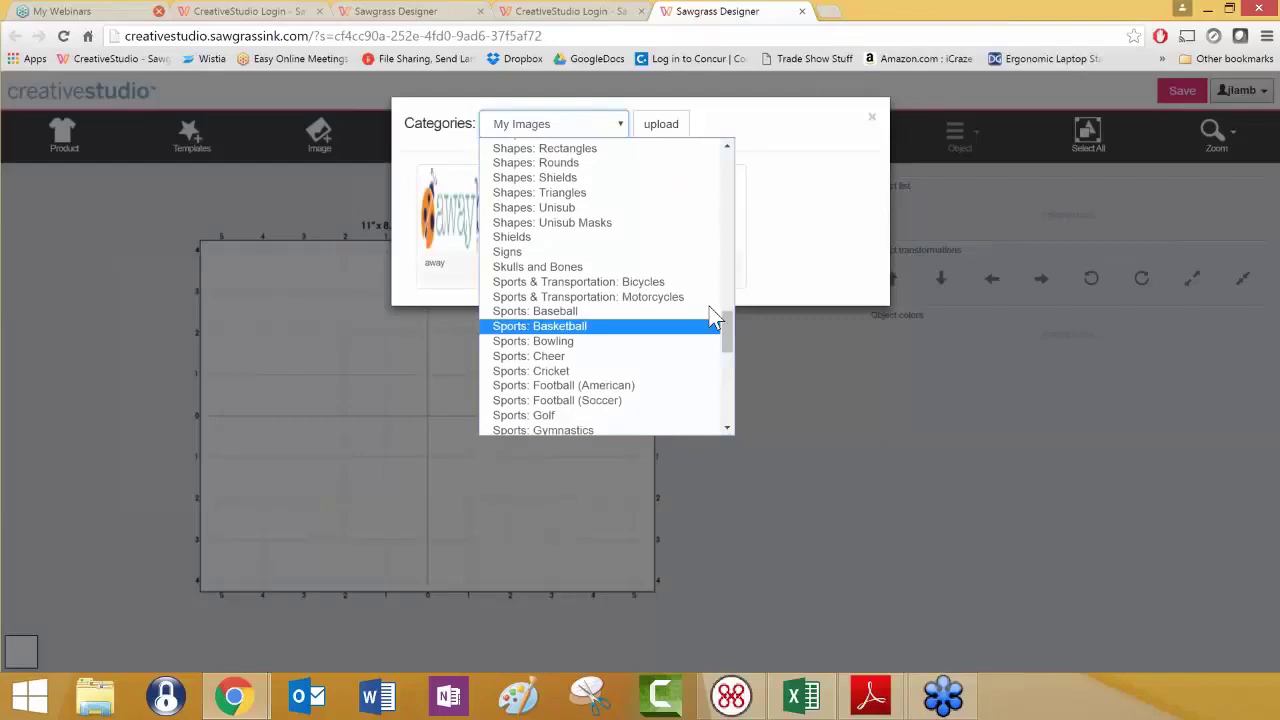
left_click(623, 155)
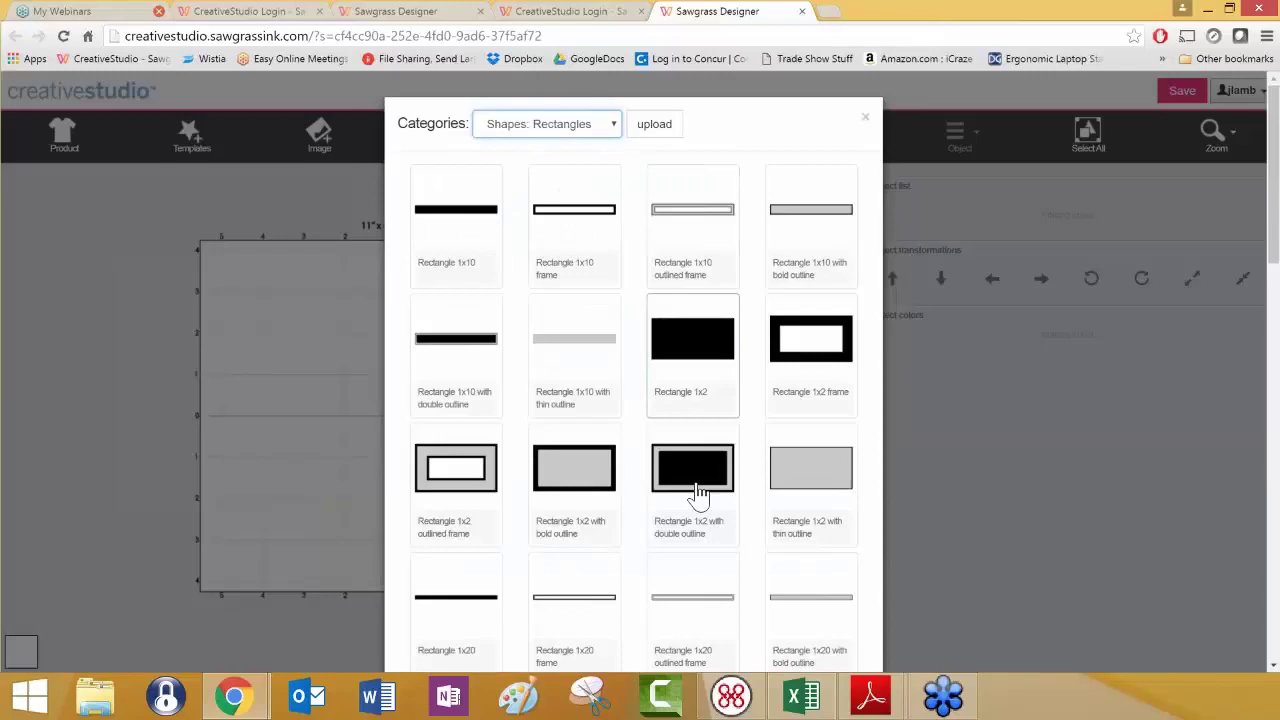
scroll(690, 515, "down", 3)
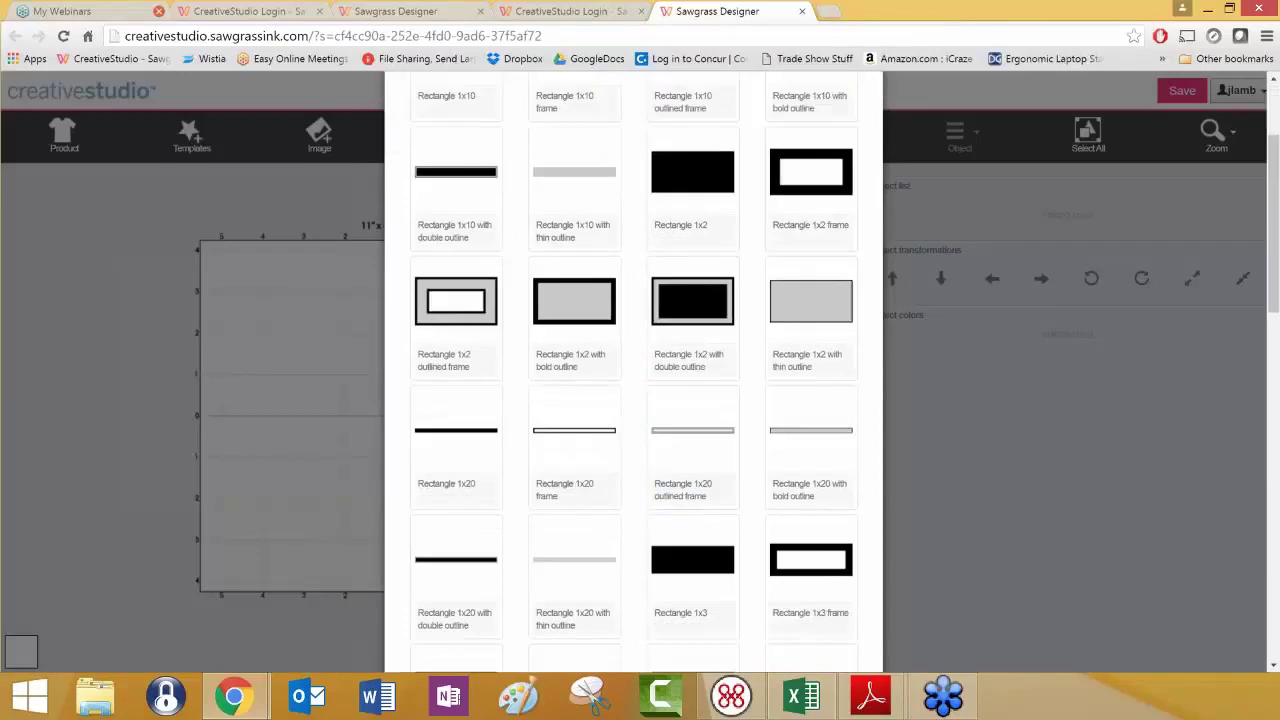
scroll(692, 495, "down", 6)
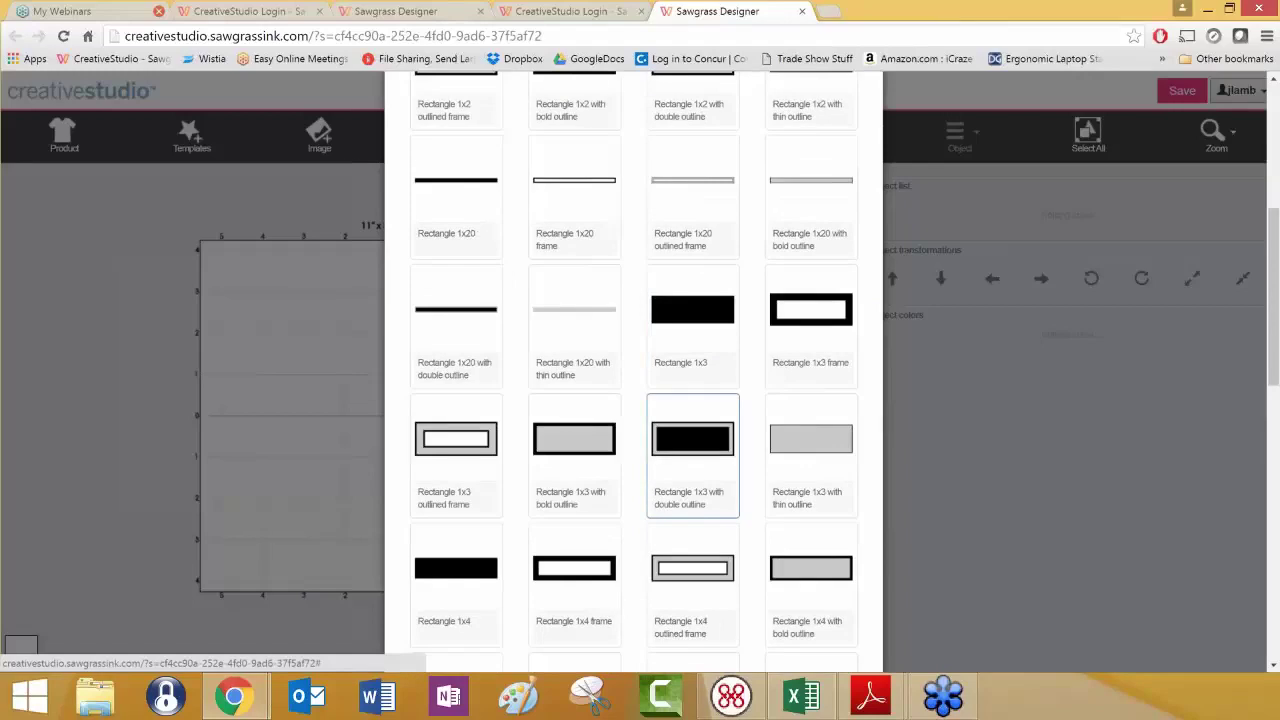
scroll(689, 523, "down", 3)
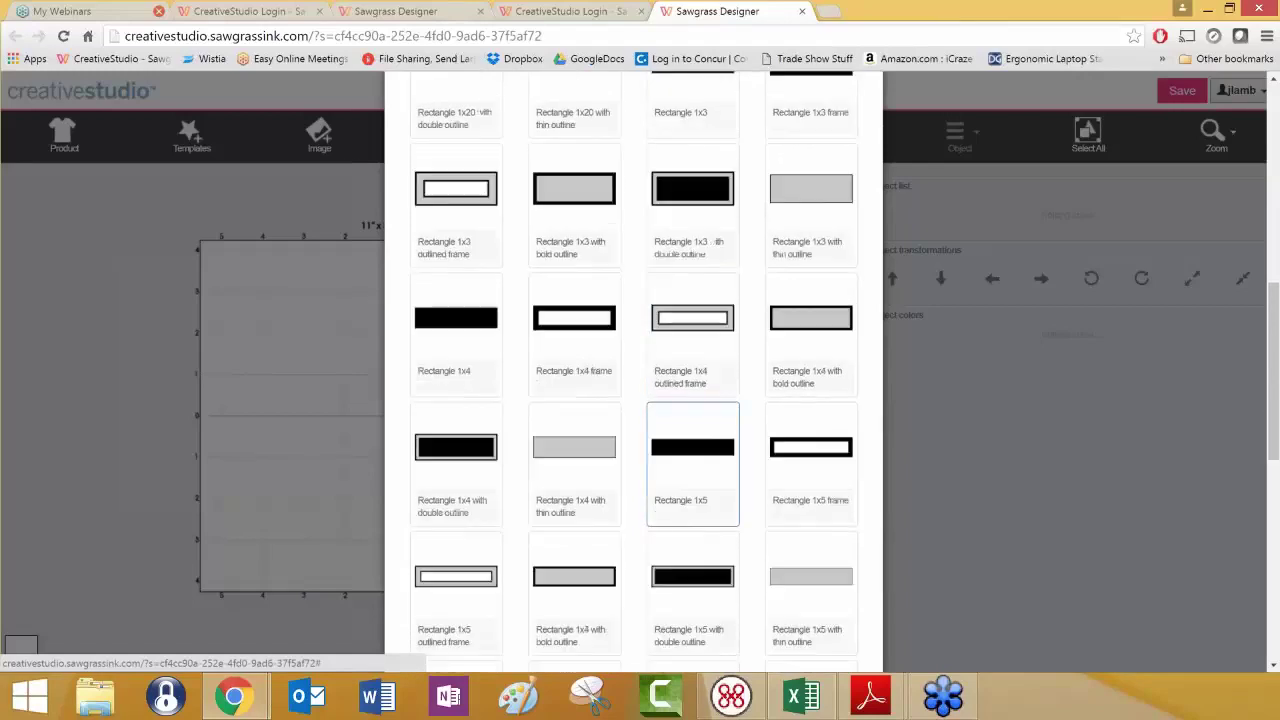
scroll(680, 530, "down", 6)
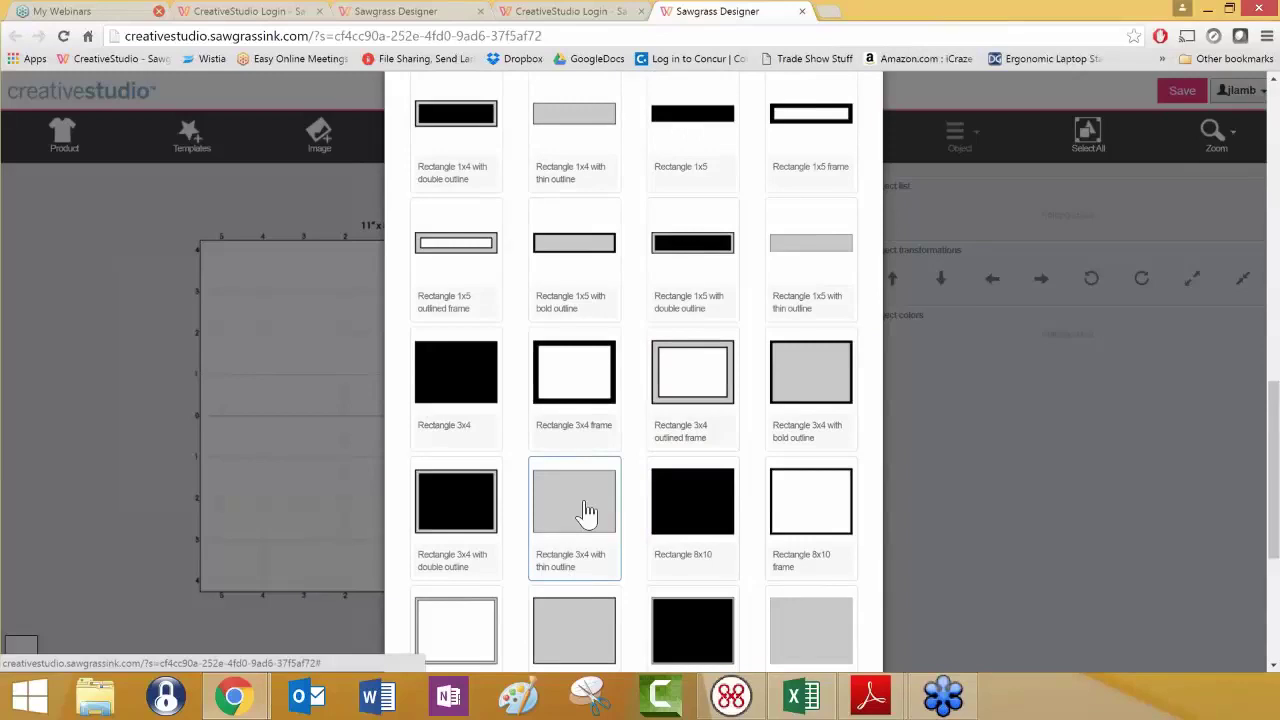
left_click(587, 512)
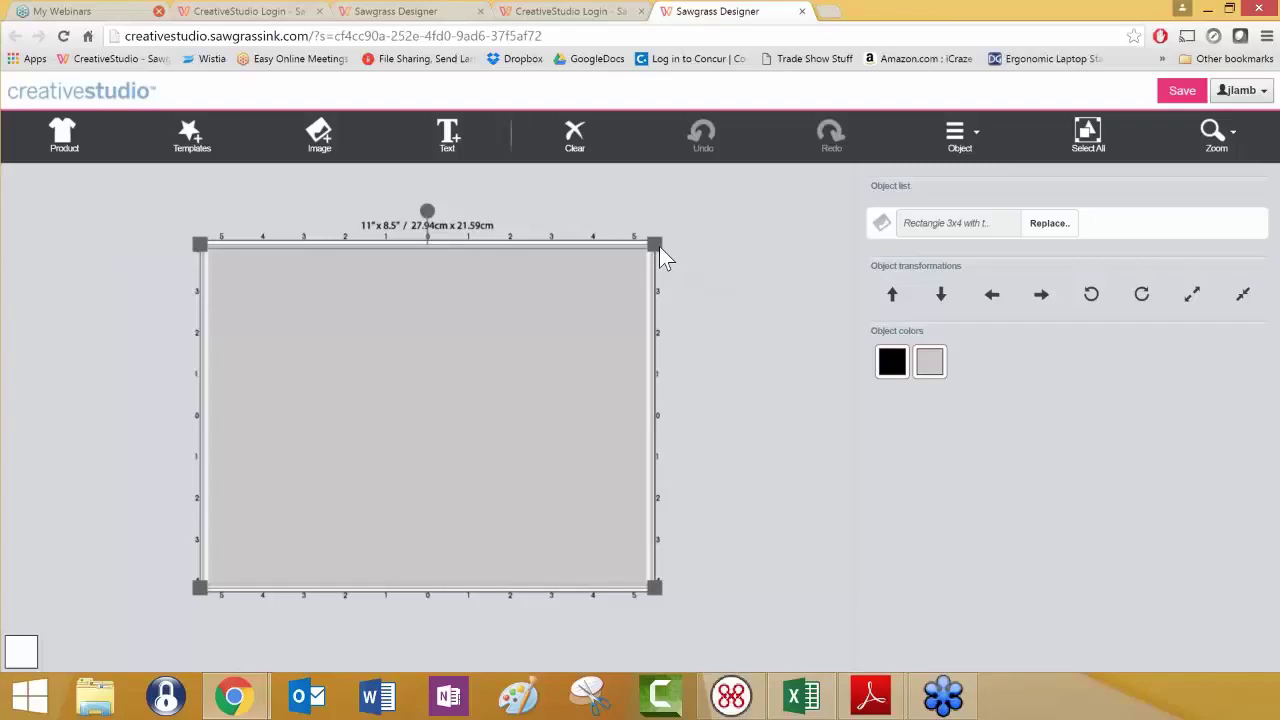
- Resize the grey rectangle to about 4" x 3" and fit it into the upper-left quadrant
left_click_drag(652, 247, 372, 444)
left_click_drag(272, 505, 313, 340)
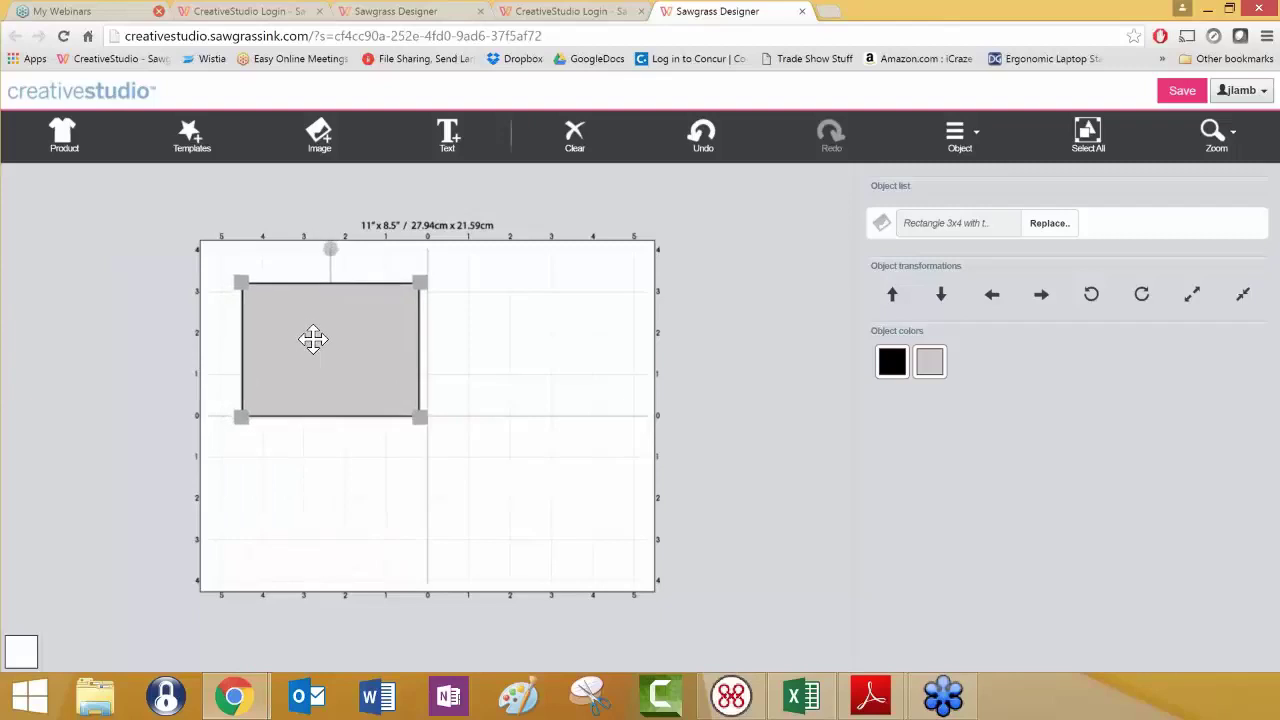
left_click_drag(313, 340, 312, 345)
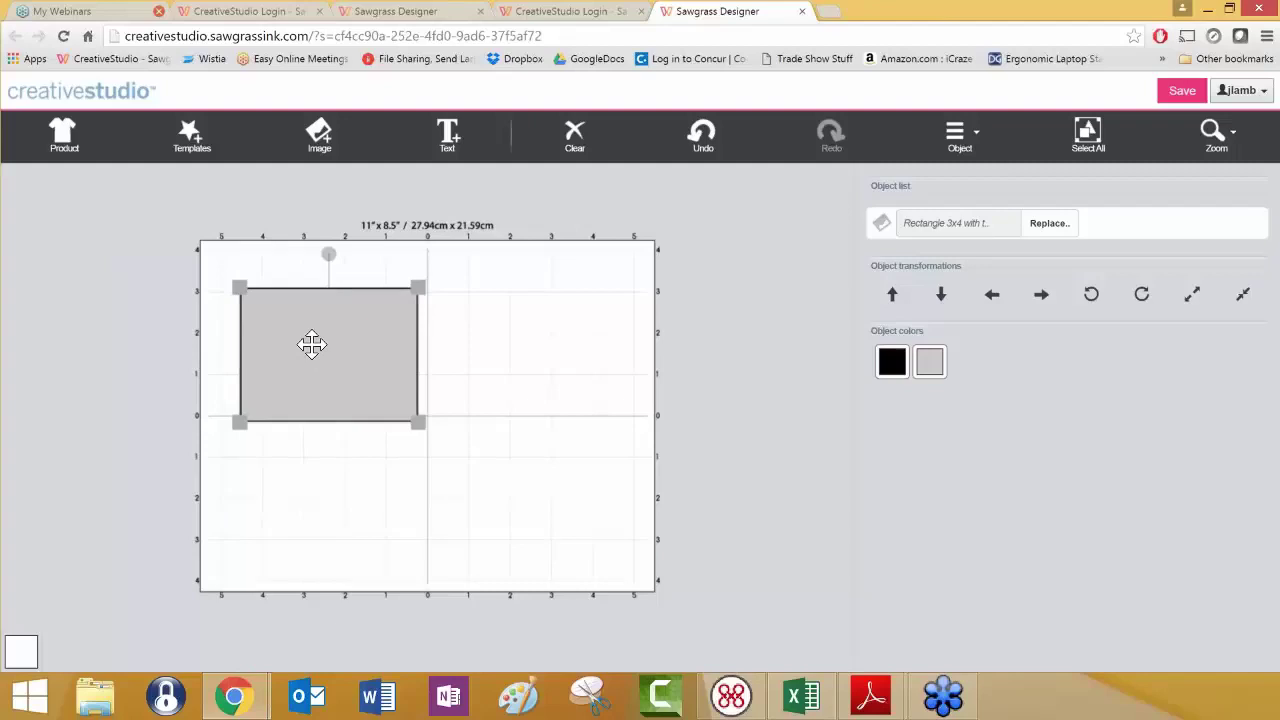
mouse_move(312, 345)
left_mouse_down()
mouse_move(286, 354)
mouse_move(313, 343)
left_mouse_up()
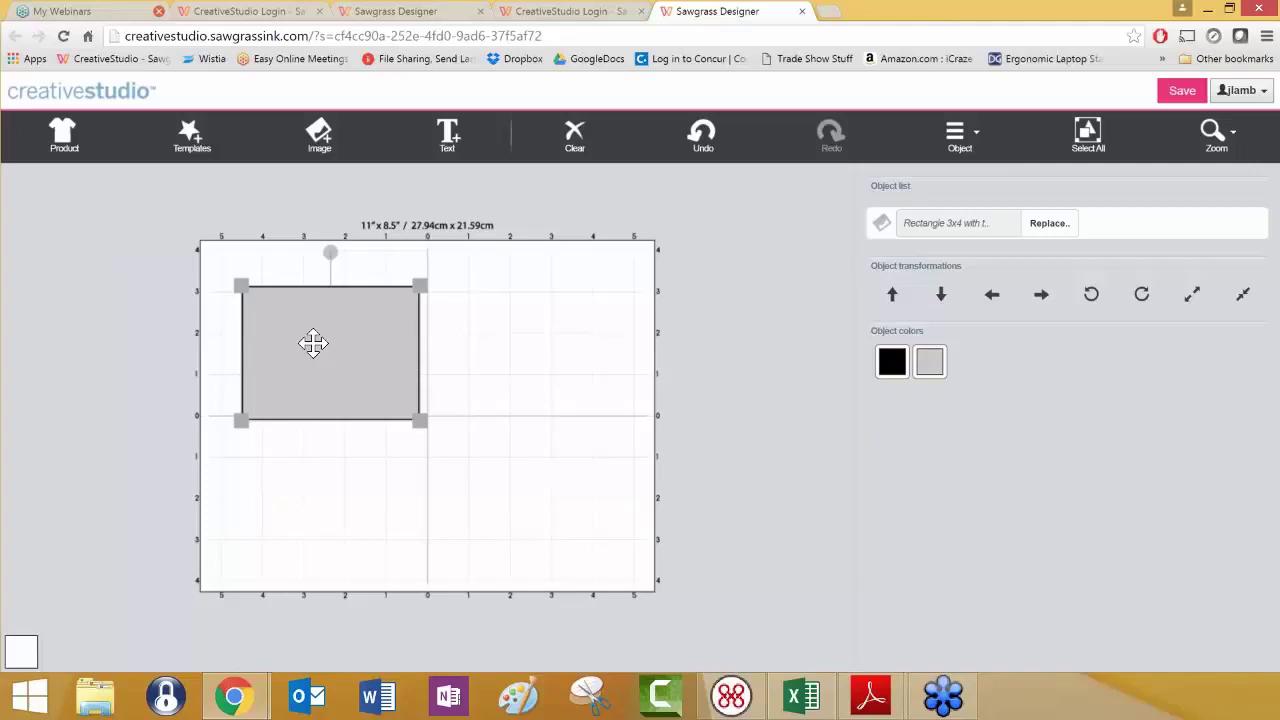
mouse_move(313, 343)
left_mouse_down()
mouse_move(298, 340)
mouse_move(315, 344)
left_mouse_up()
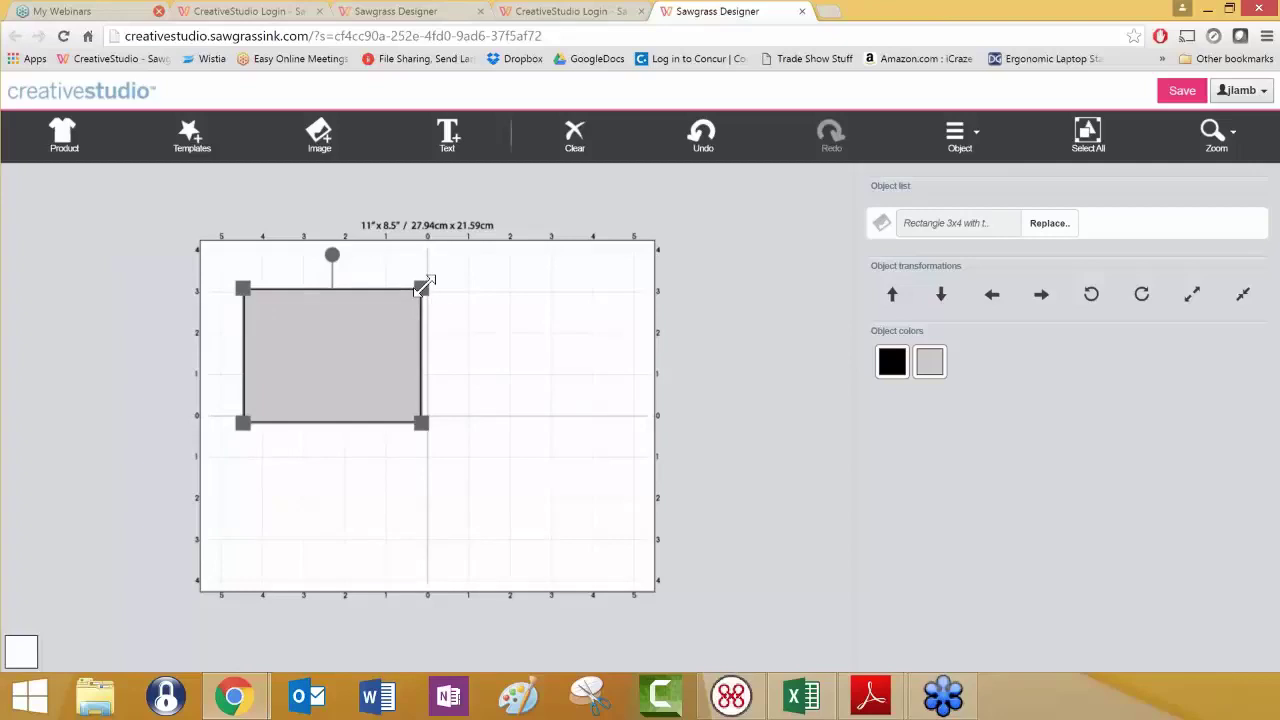
left_click_drag(422, 289, 417, 289)
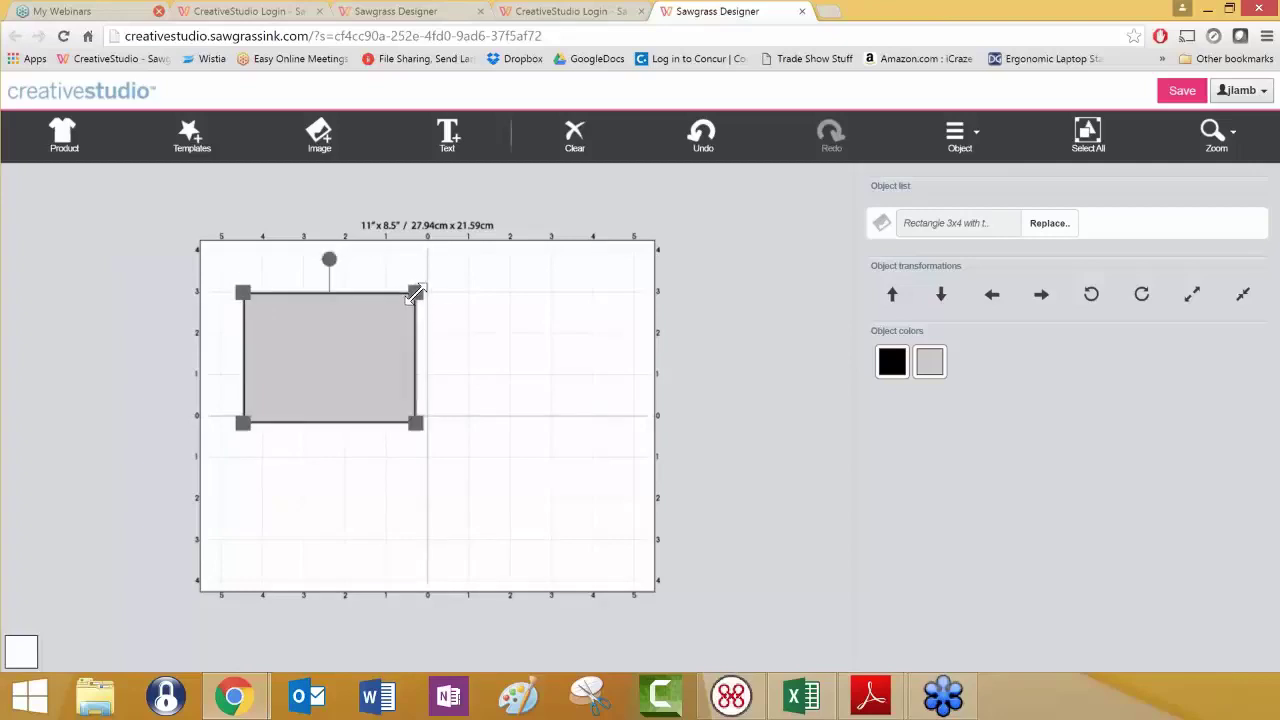
left_click_drag(371, 331, 402, 336)
left_click(459, 362)
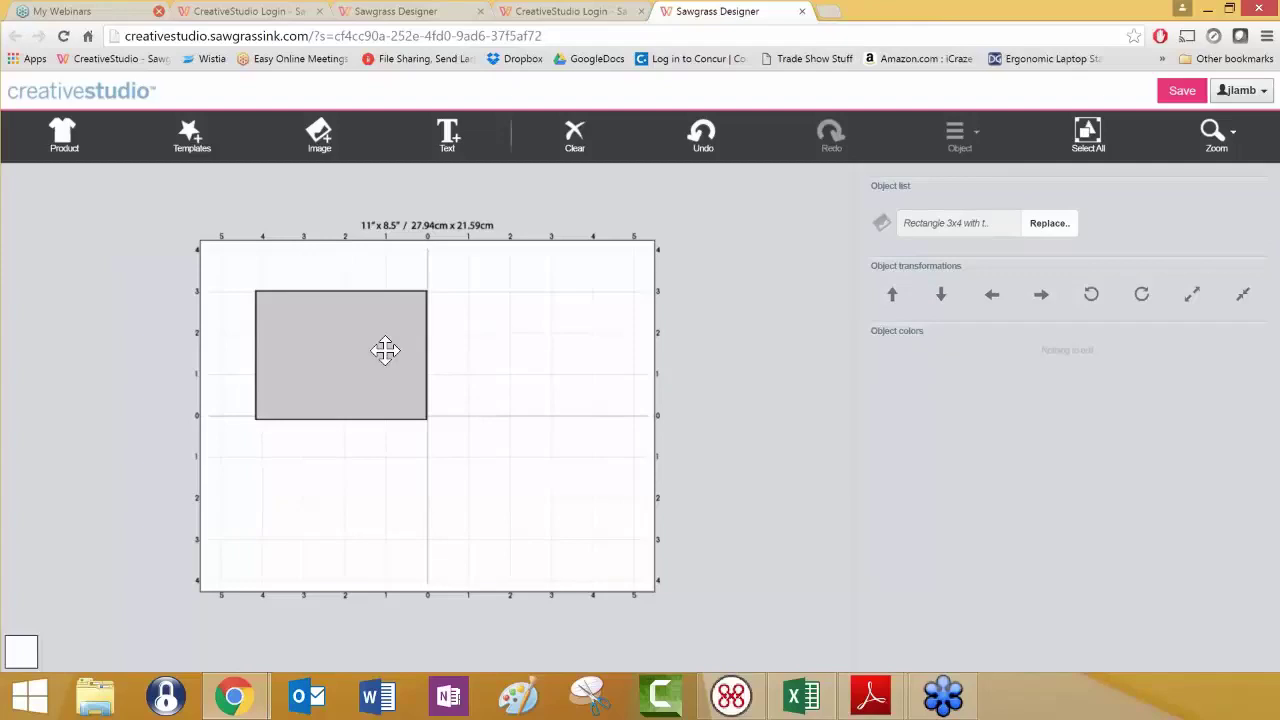
left_click_drag(385, 349, 387, 349)
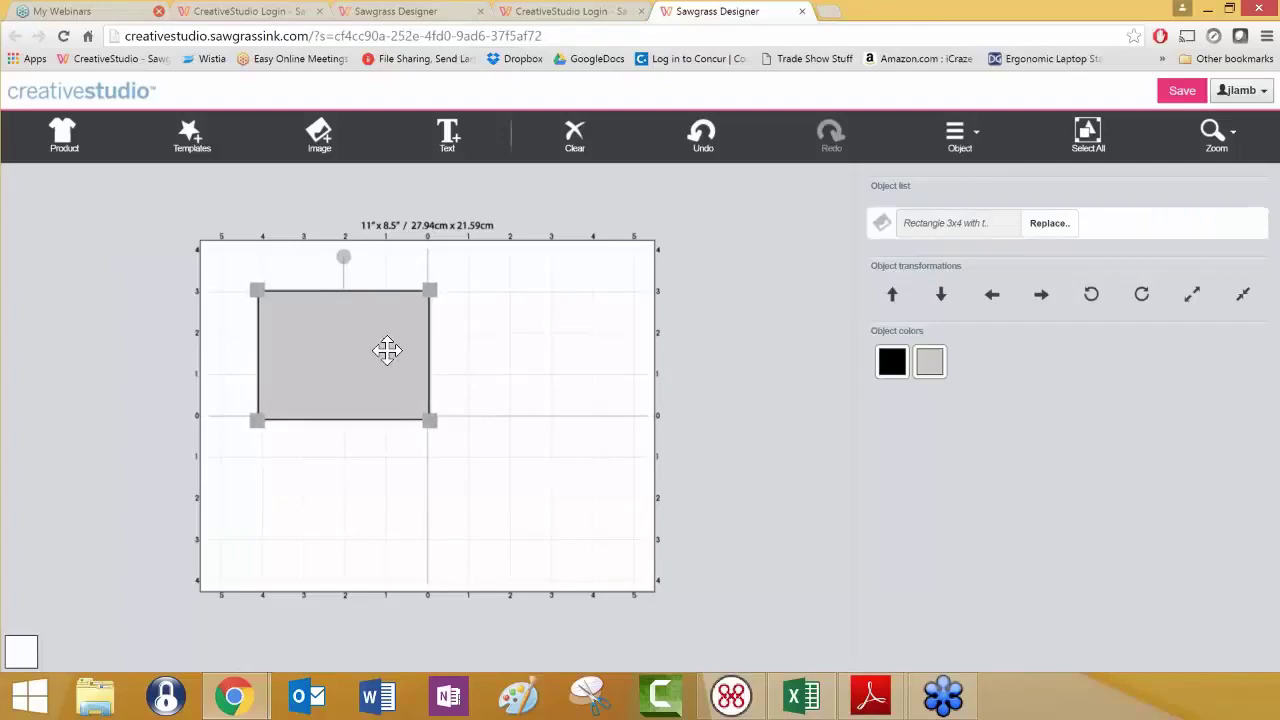
left_click(446, 357)
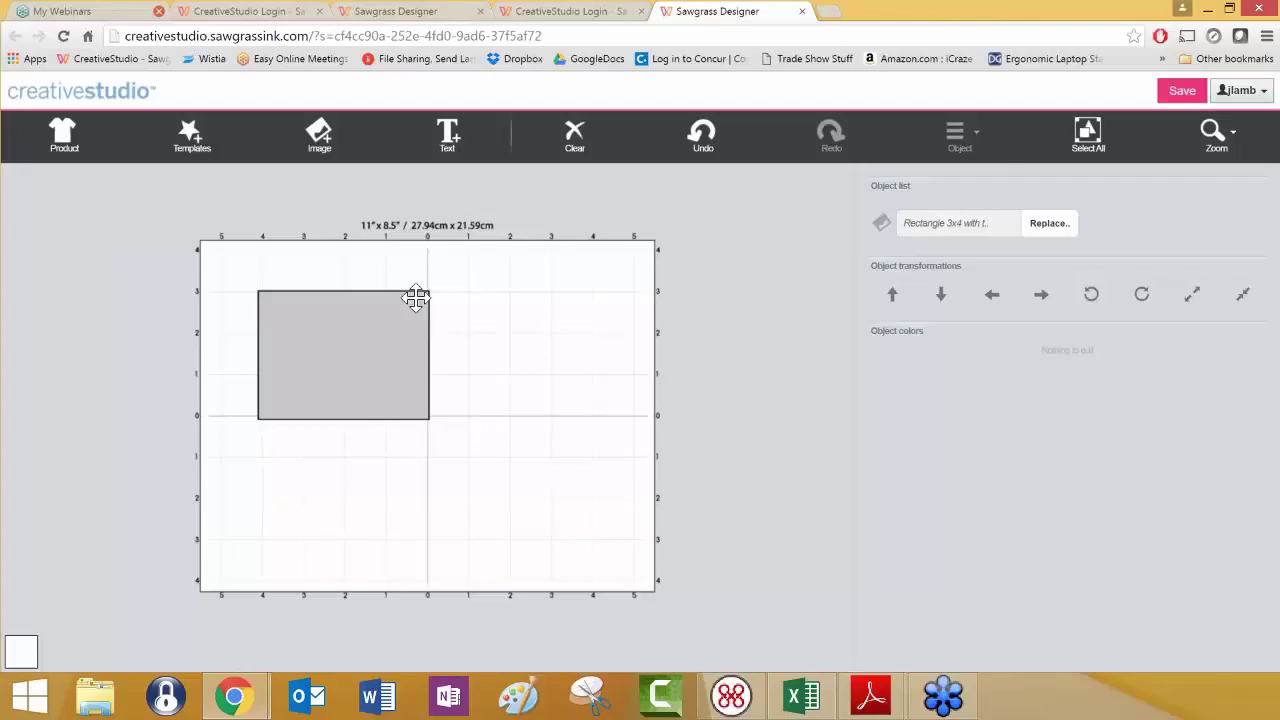
- Change the rectangle's Object colors fill from grey to white
left_click(338, 354)
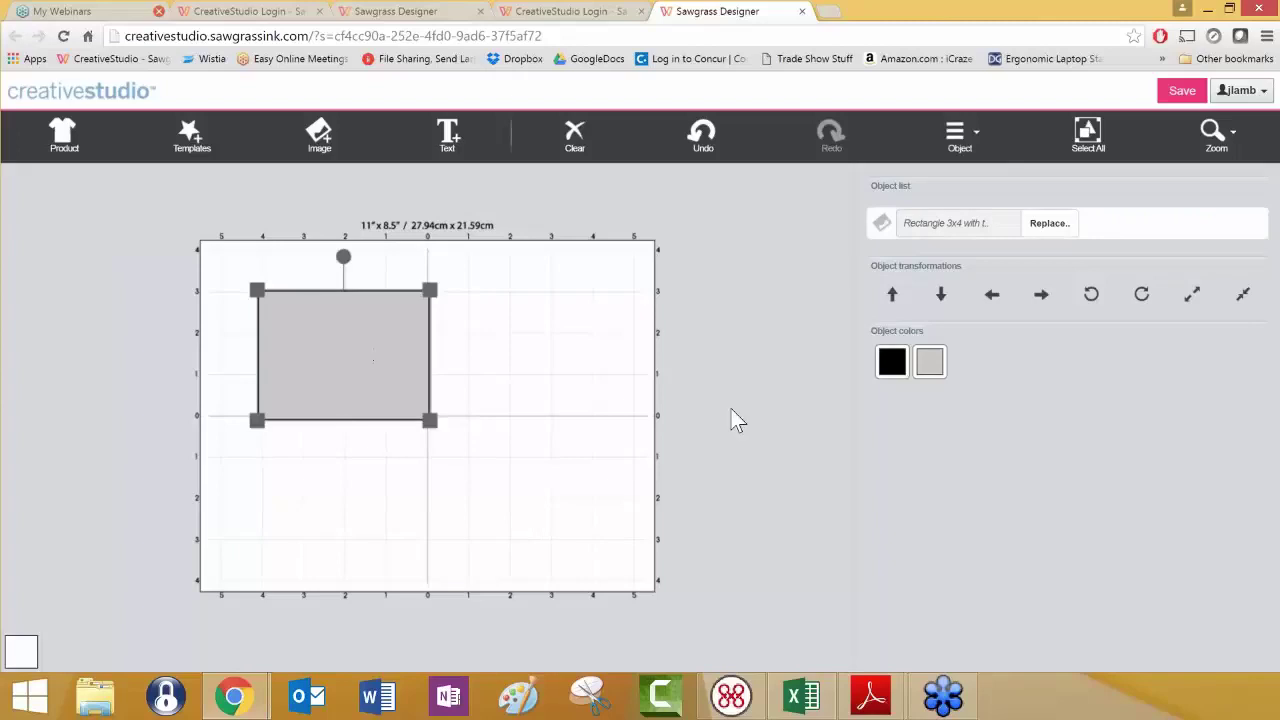
left_click(930, 365)
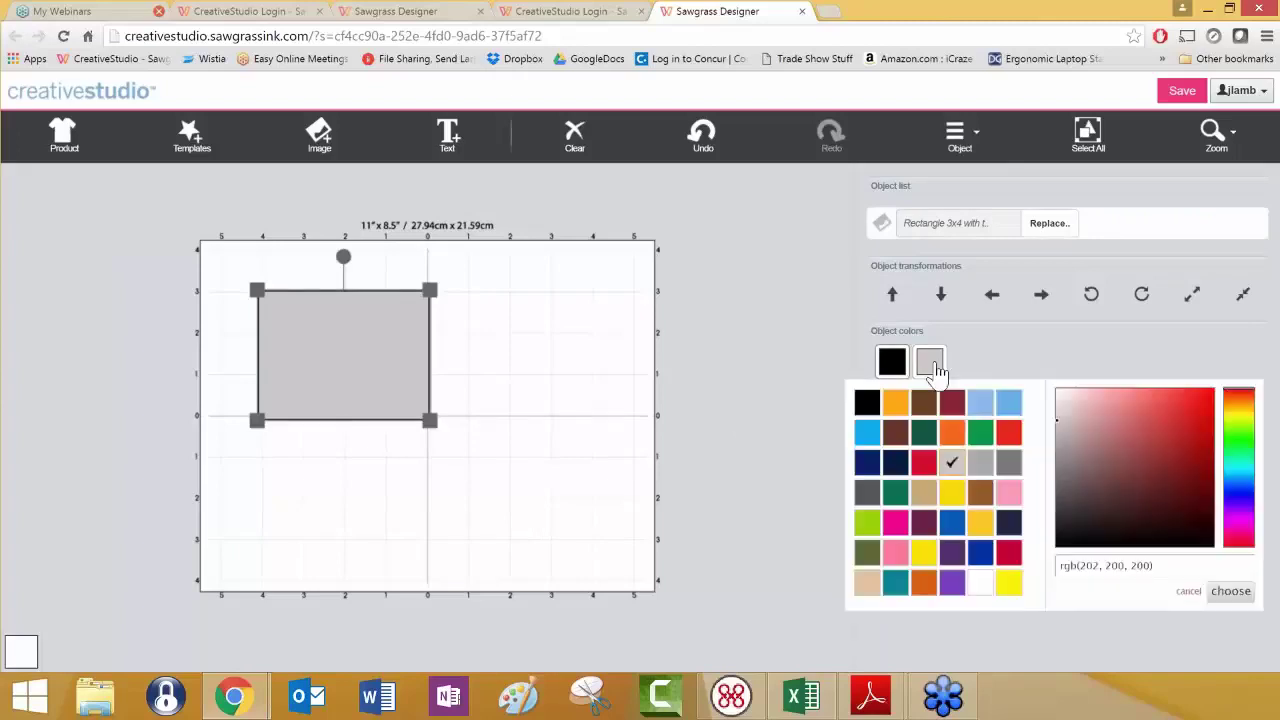
left_click(980, 588)
left_click(540, 482)
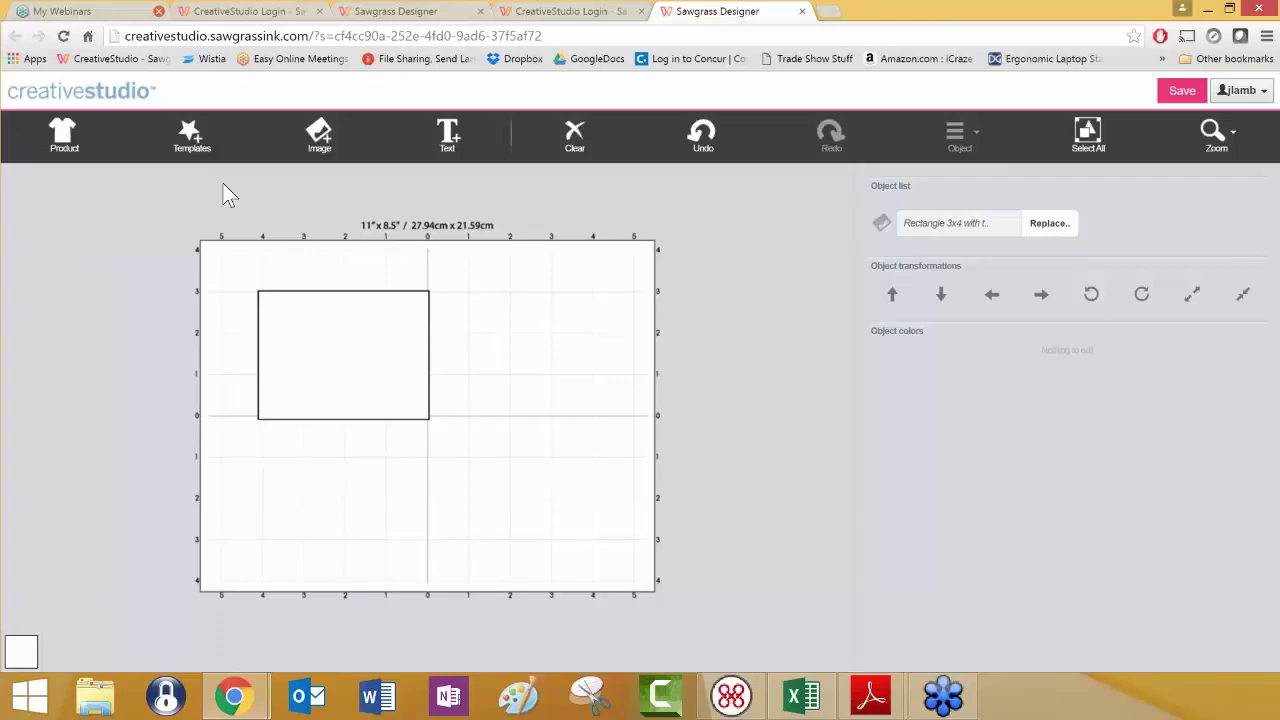
- Load the Football 03 Wooster Booster Club template from Sports: Football (American)
left_click(193, 140)
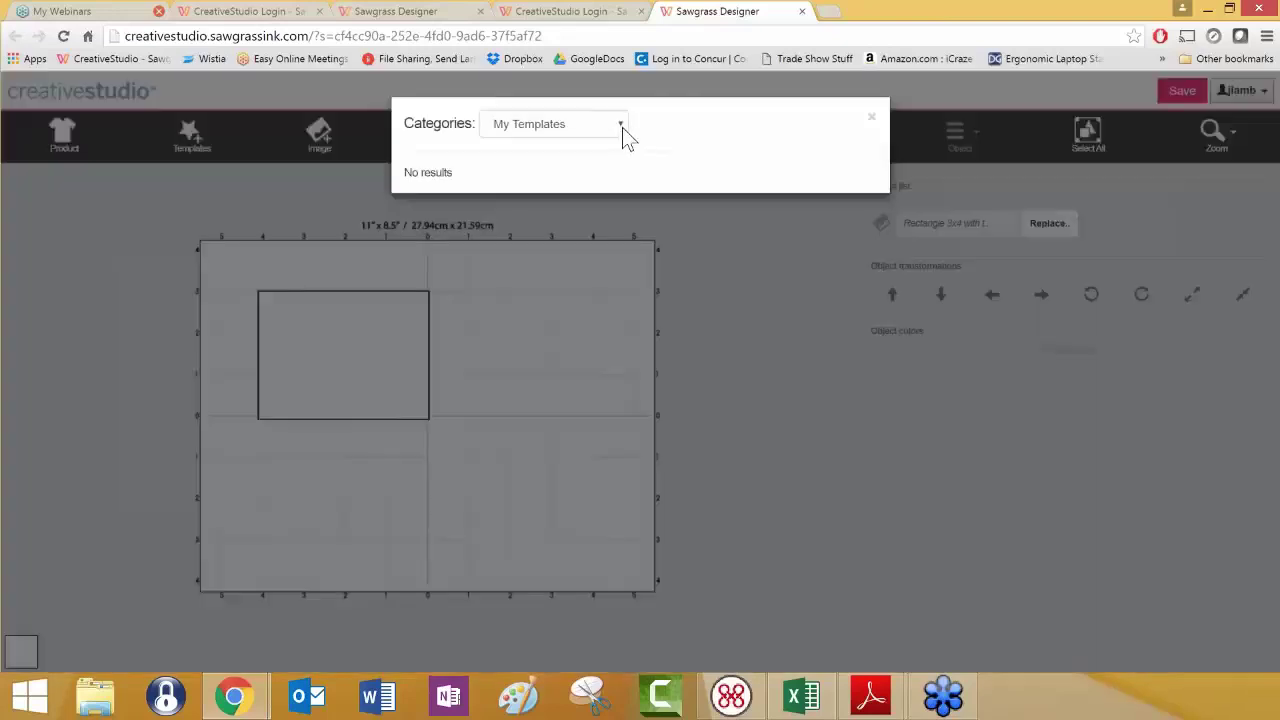
left_click(620, 125)
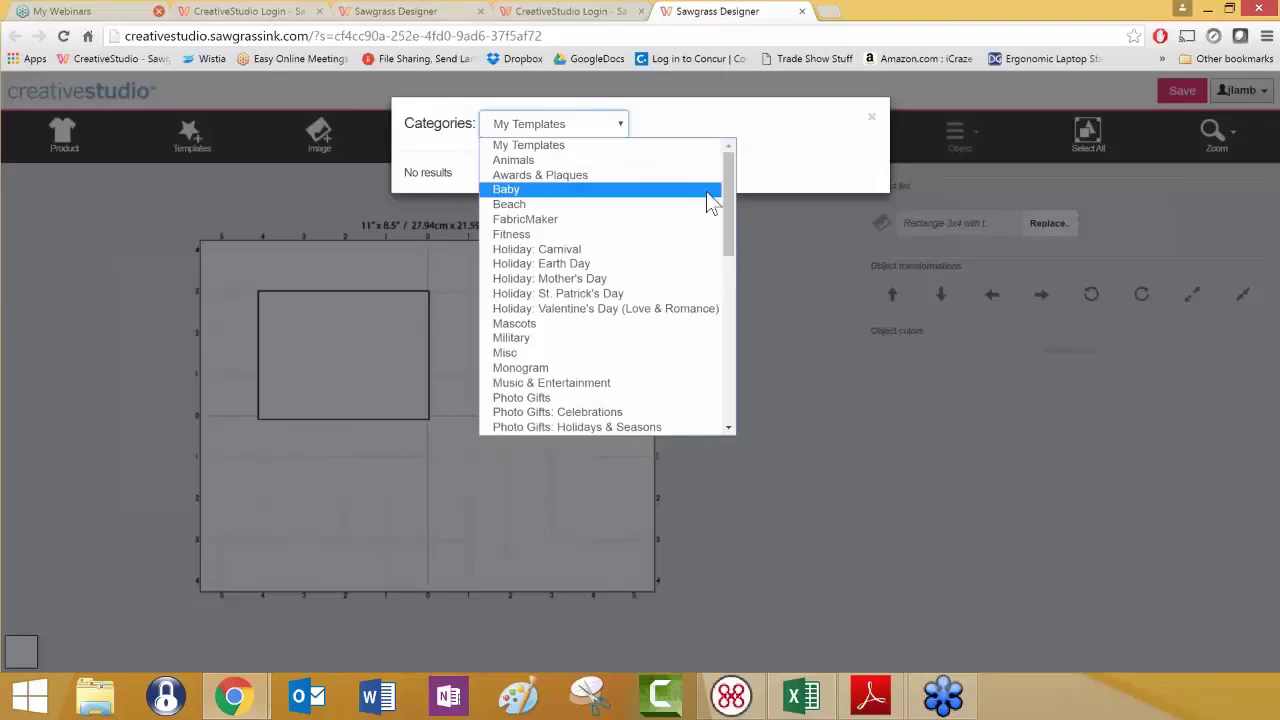
left_click_drag(727, 198, 736, 298)
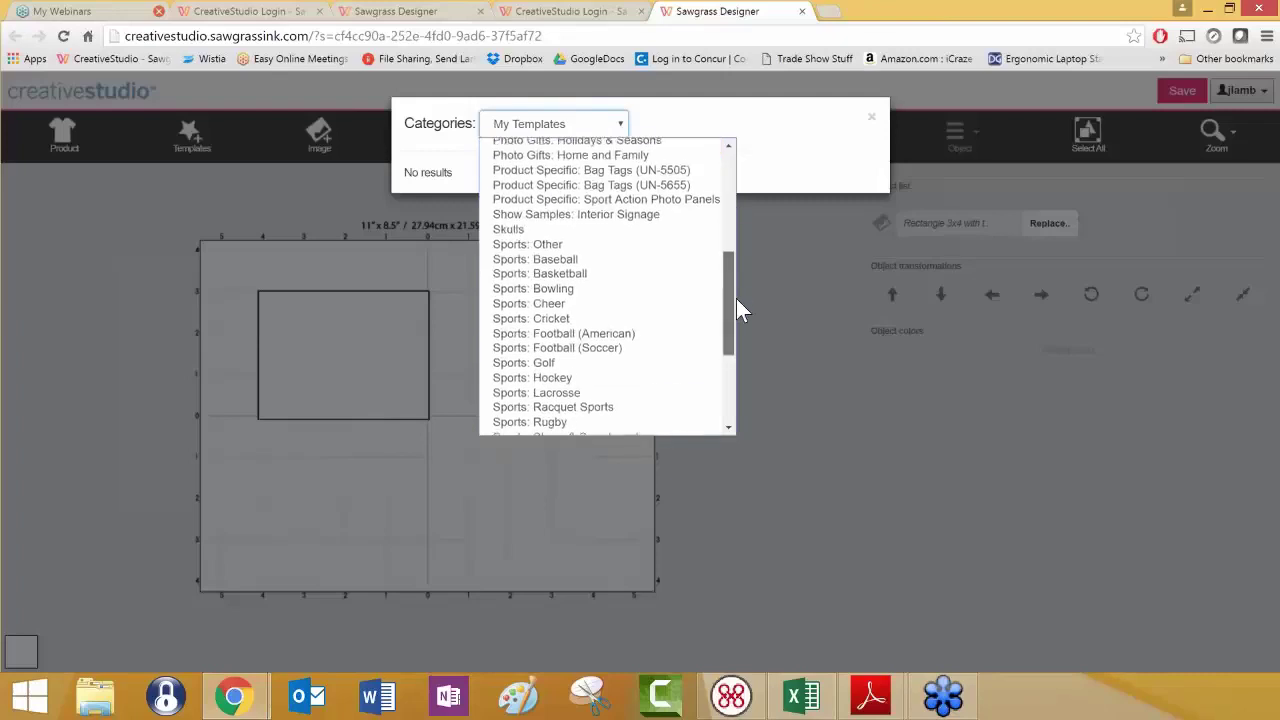
left_click(648, 332)
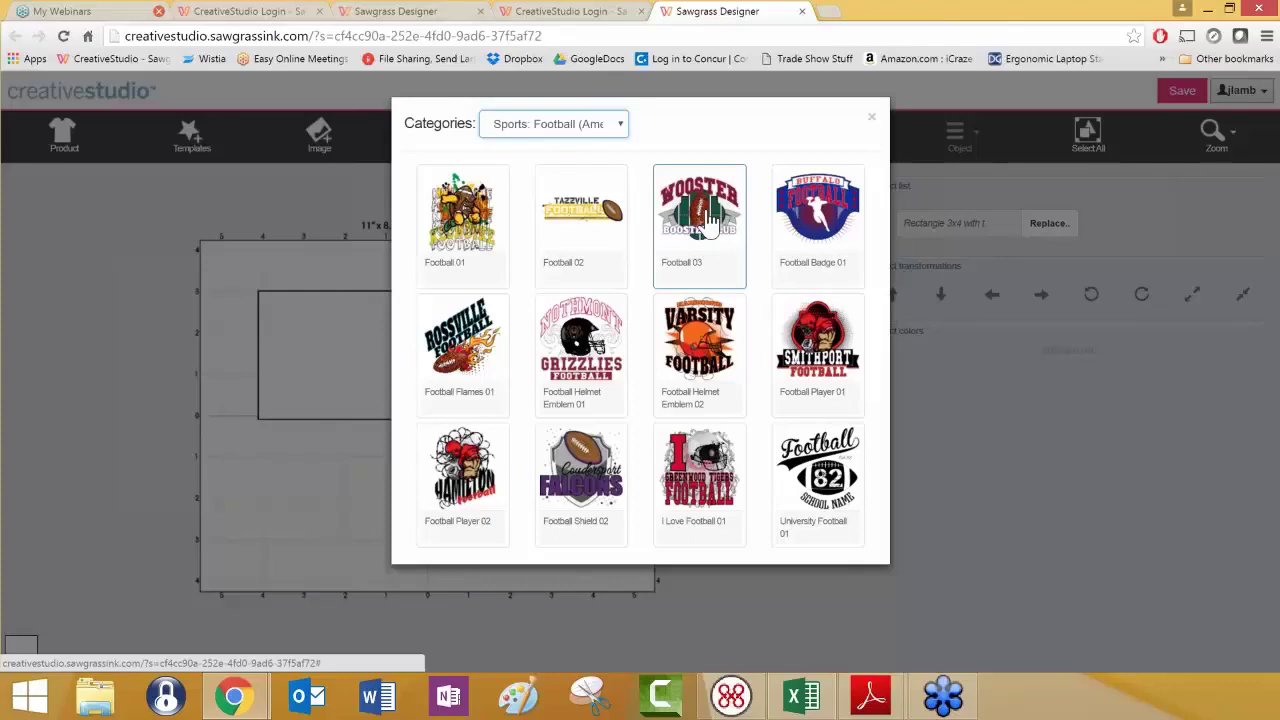
left_click(706, 214)
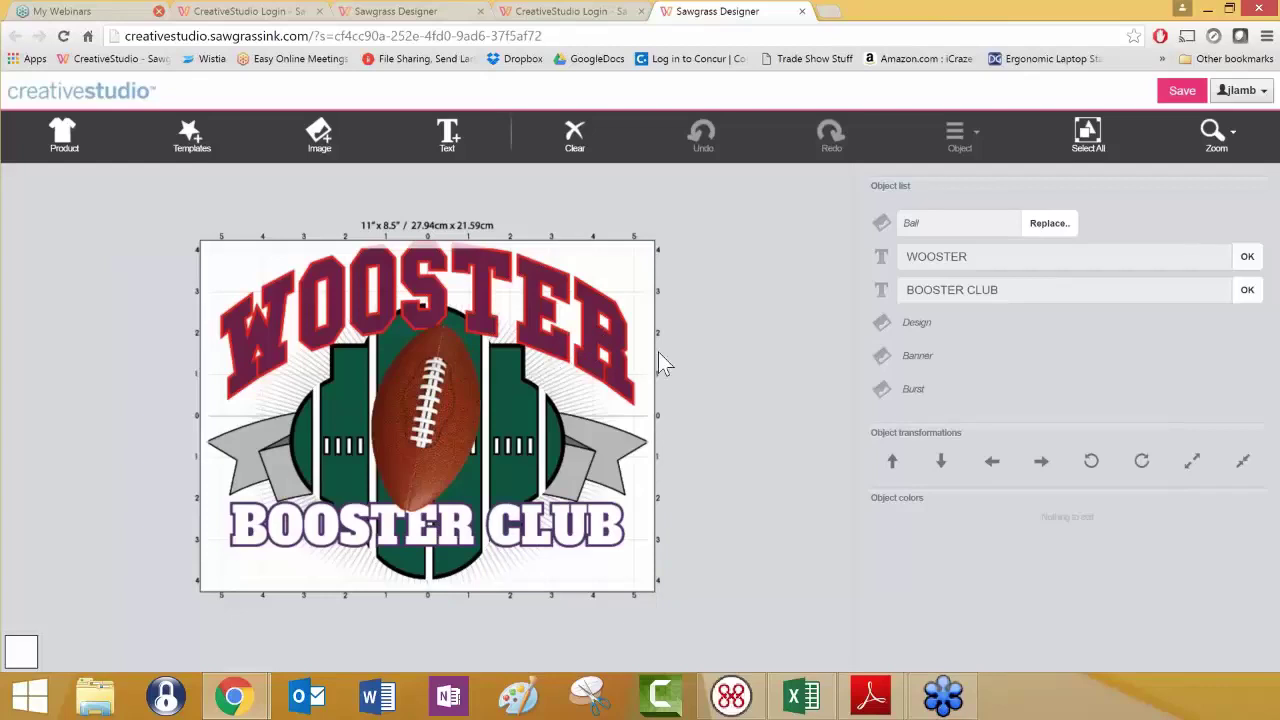
- Select the entire Wooster Booster Club design, scale it to about 4" wide, and place it upper-right
left_click(1092, 133)
left_click_drag(656, 252, 385, 448)
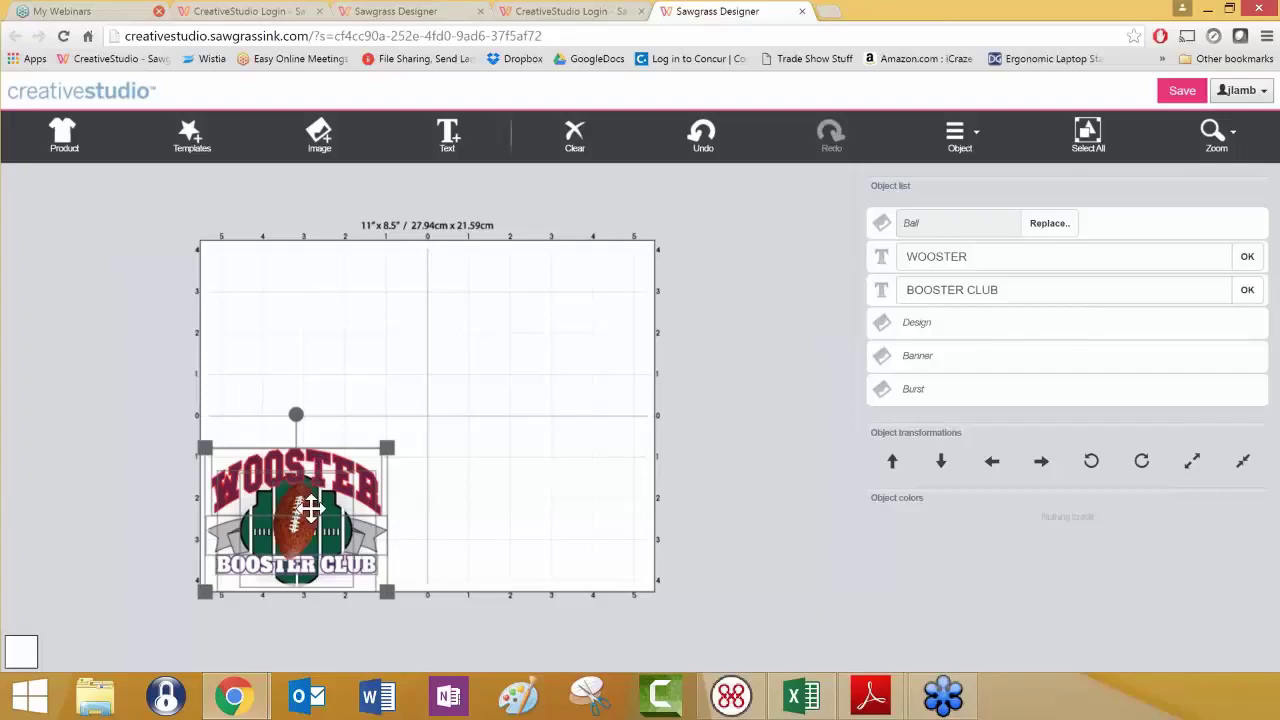
left_click_drag(309, 508, 553, 323)
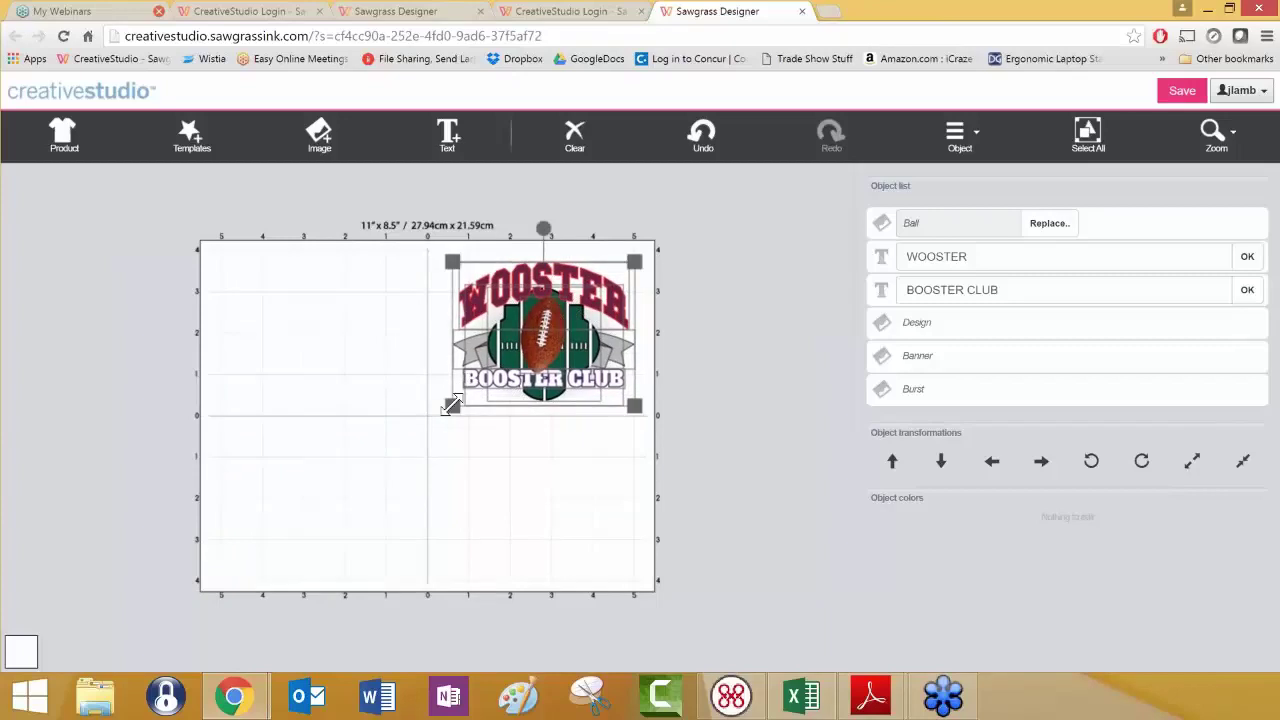
left_click_drag(452, 405, 476, 387)
left_click_drag(559, 340, 541, 350)
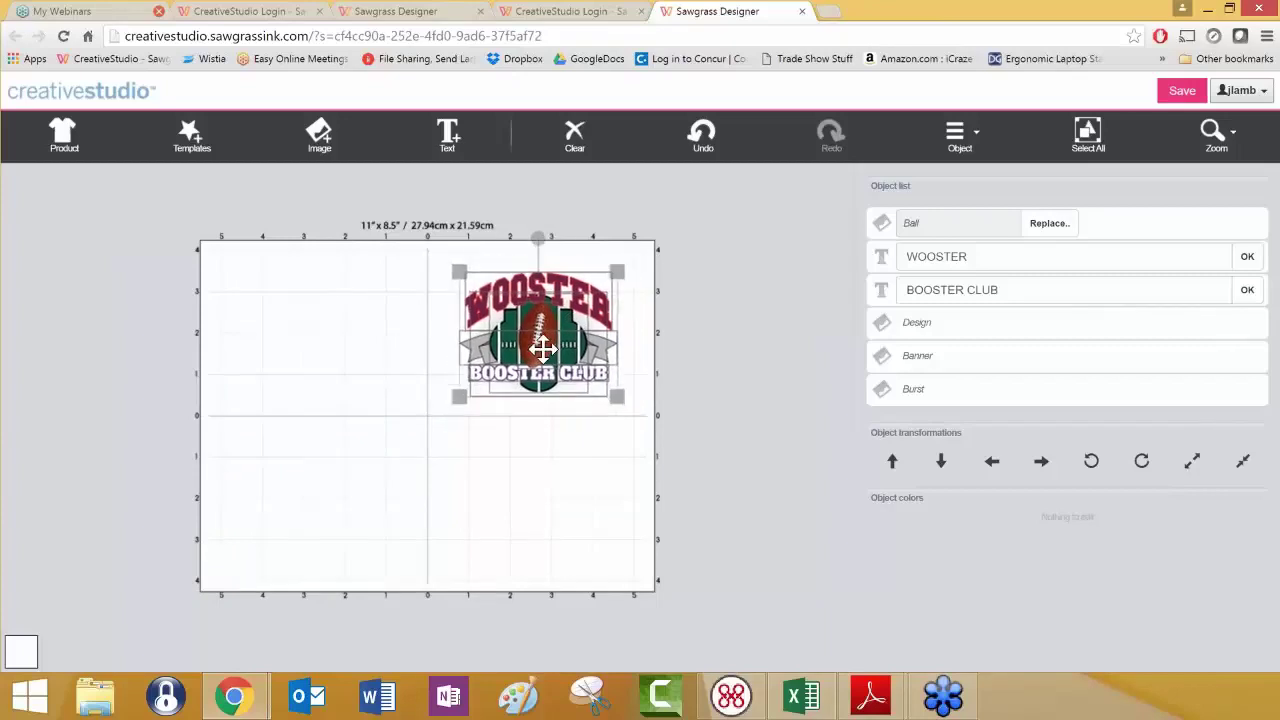
- Add another Rectangle 3x4 with thin outline from the Shapes: Rectangles image category
left_click(320, 140)
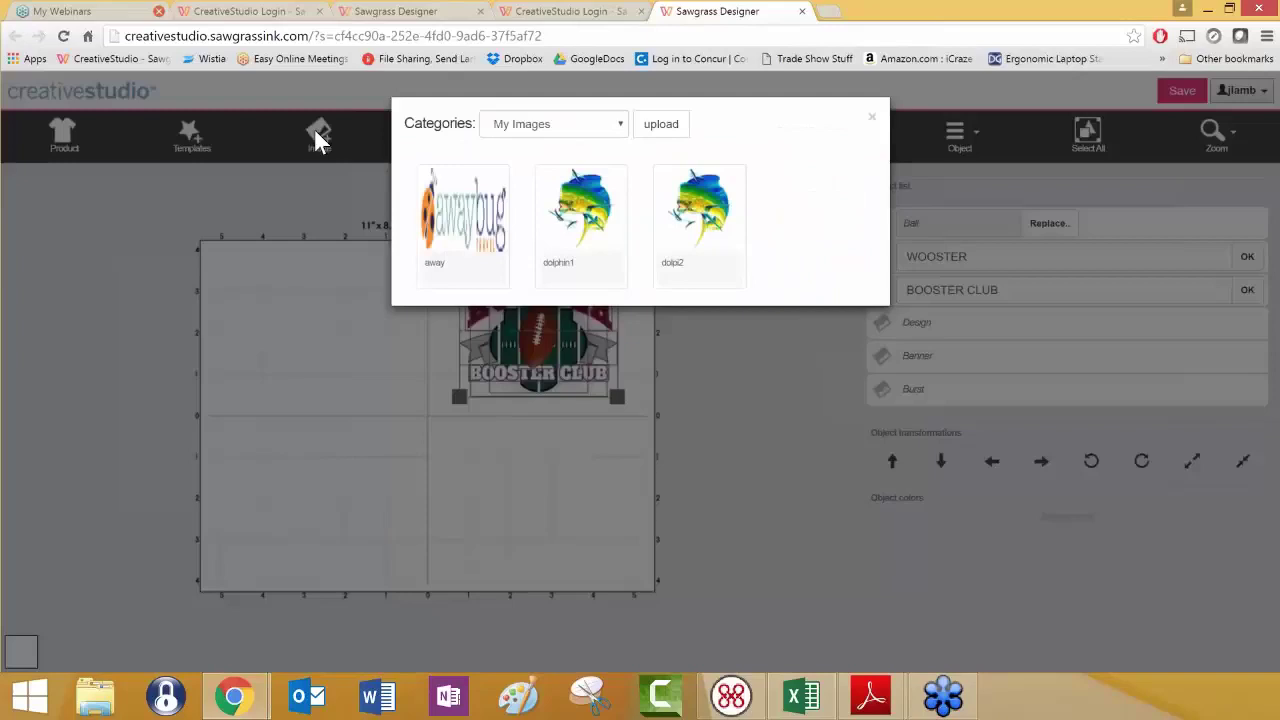
left_click(620, 124)
scroll(729, 193, "down", 1)
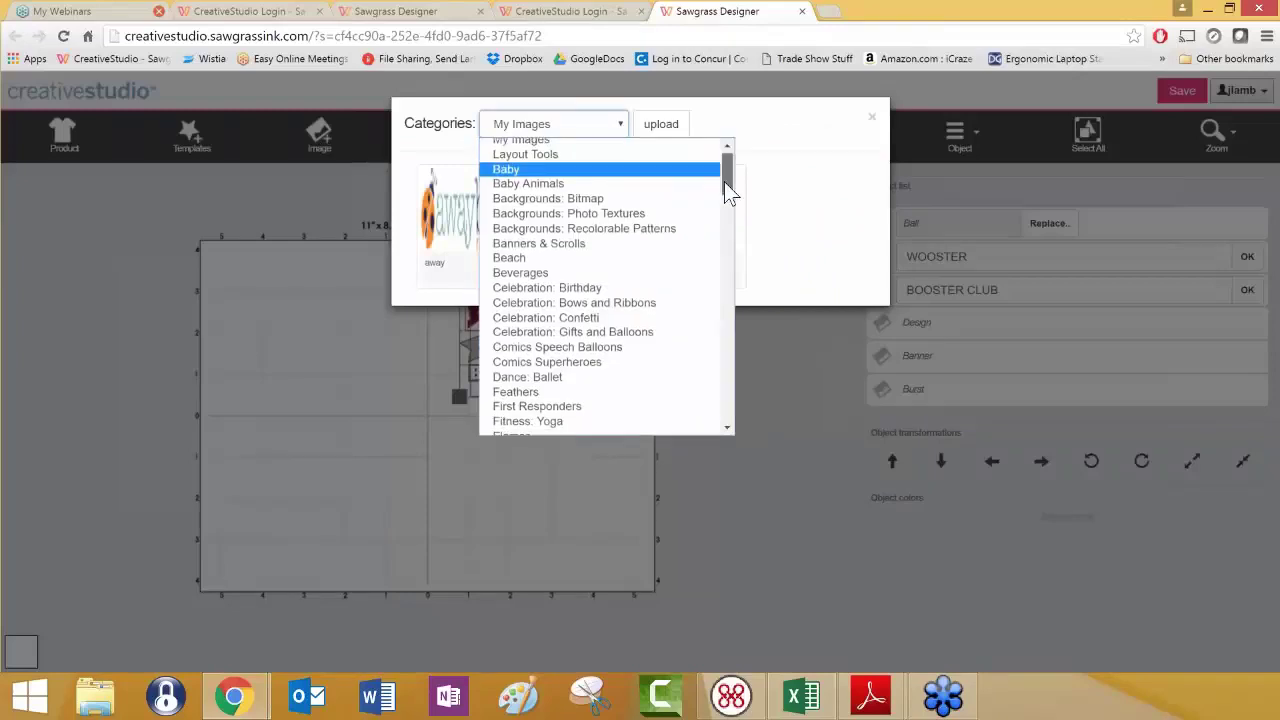
left_click_drag(729, 193, 717, 314)
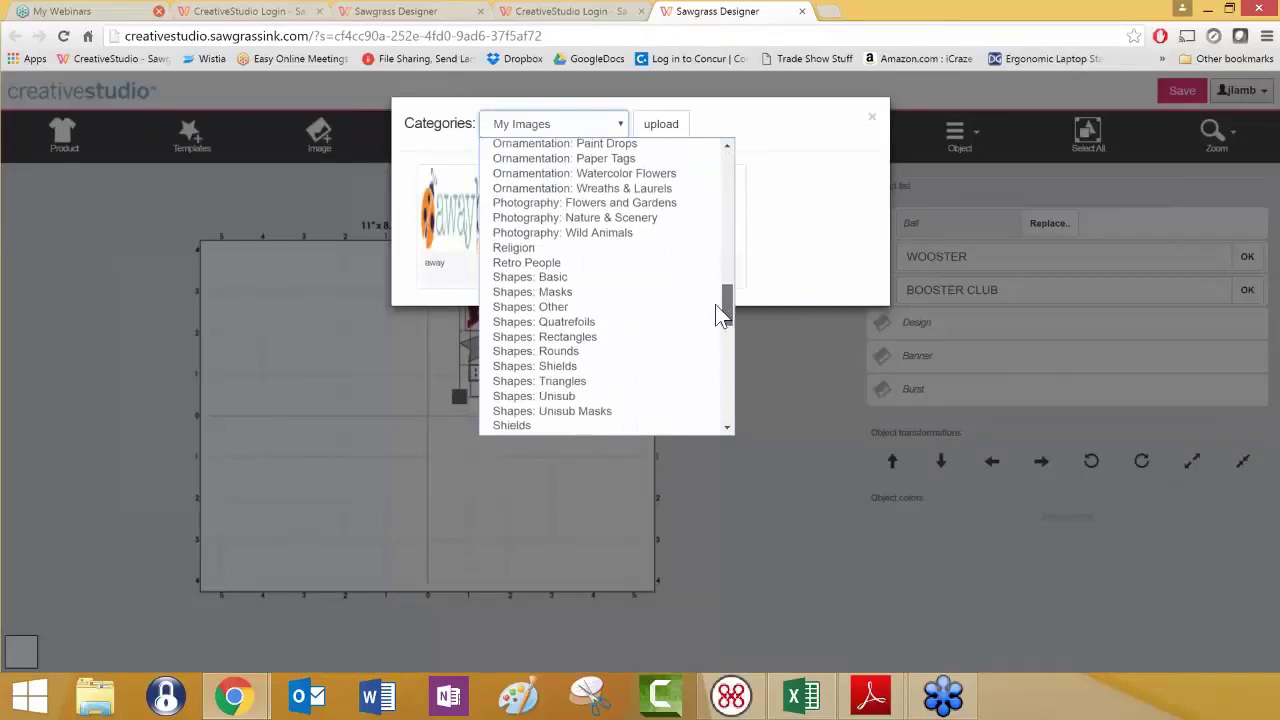
left_click(668, 340)
scroll(714, 510, "down", 3)
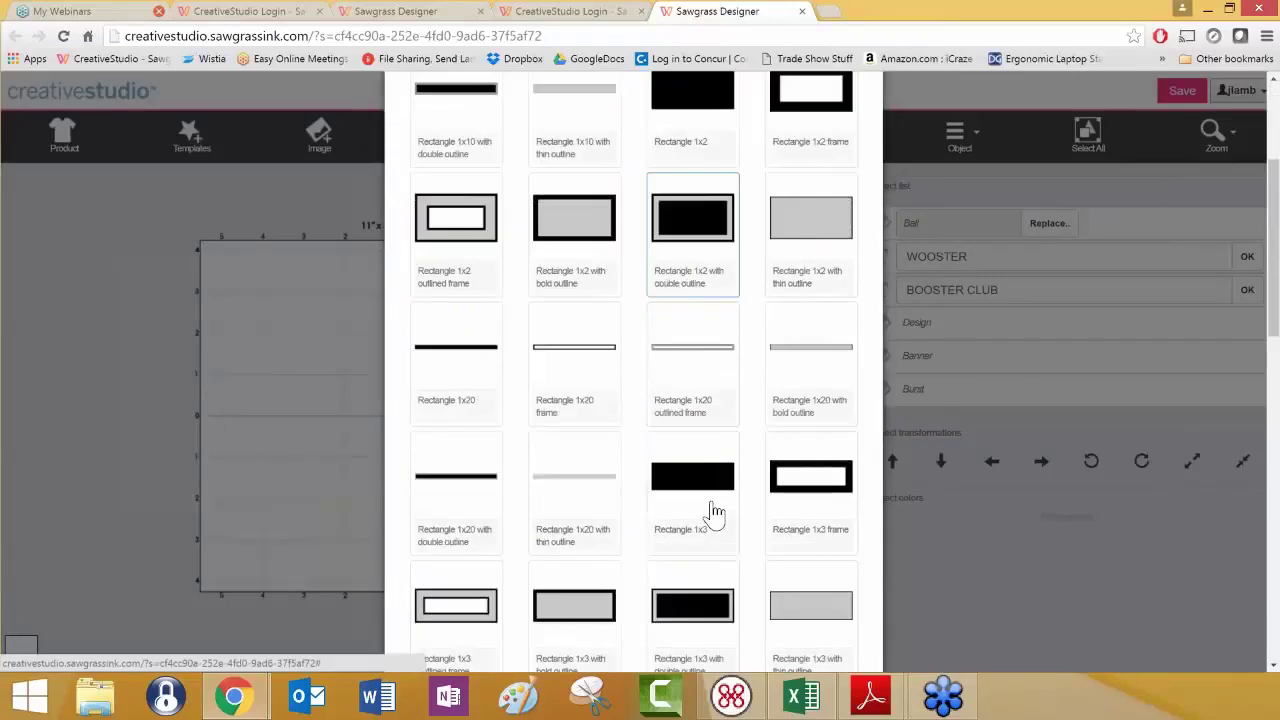
scroll(714, 512, "down", 10)
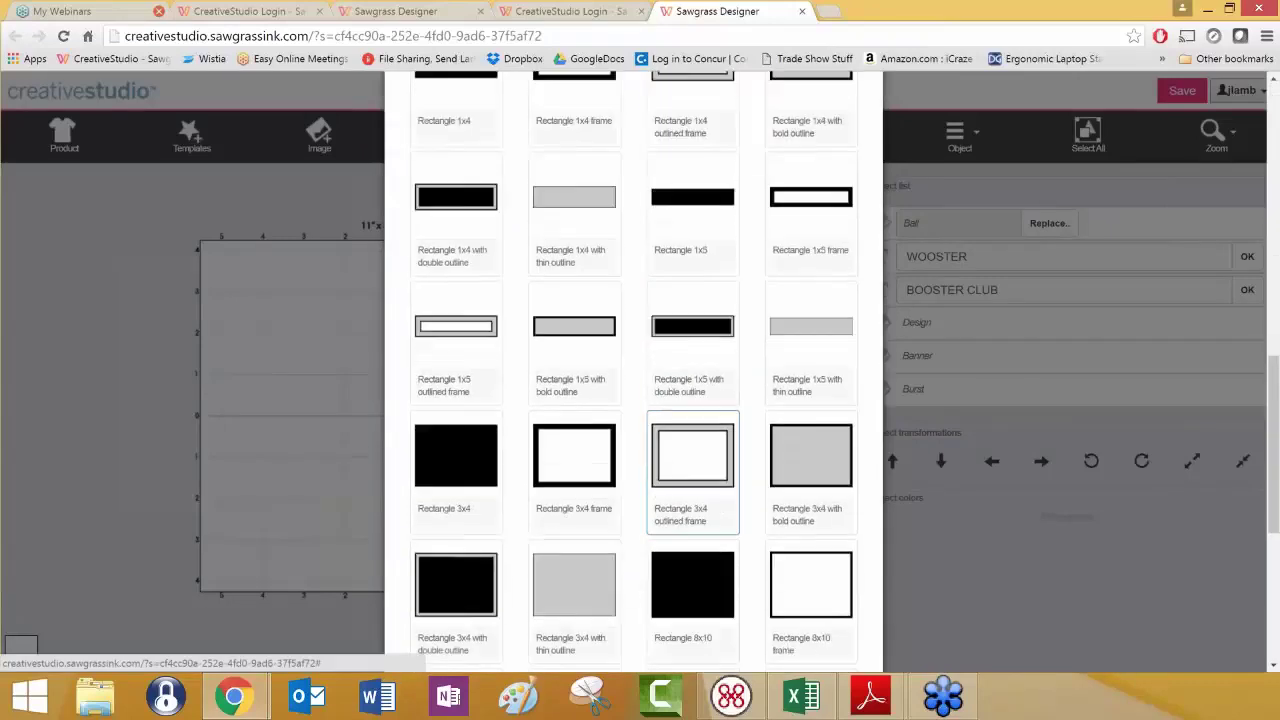
left_click(574, 590)
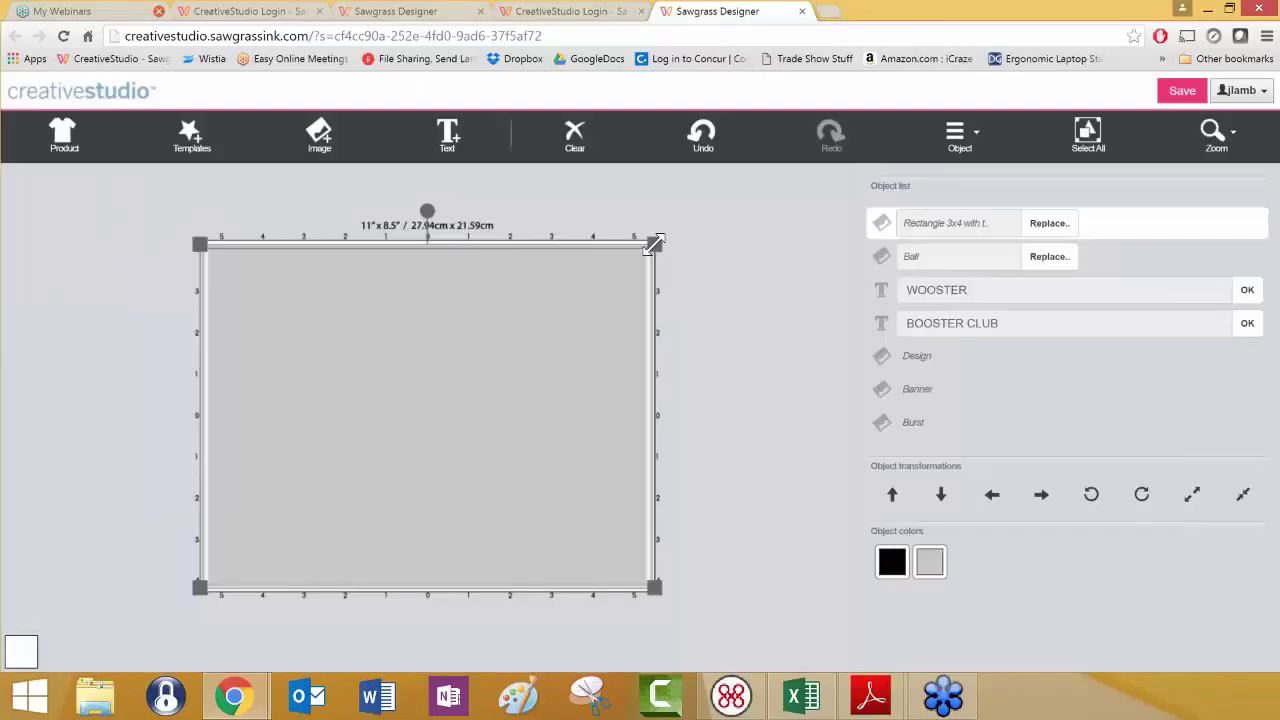
- Shrink the grey rectangle to card size and place it beside the Wooster logo
left_click_drag(652, 245, 360, 474)
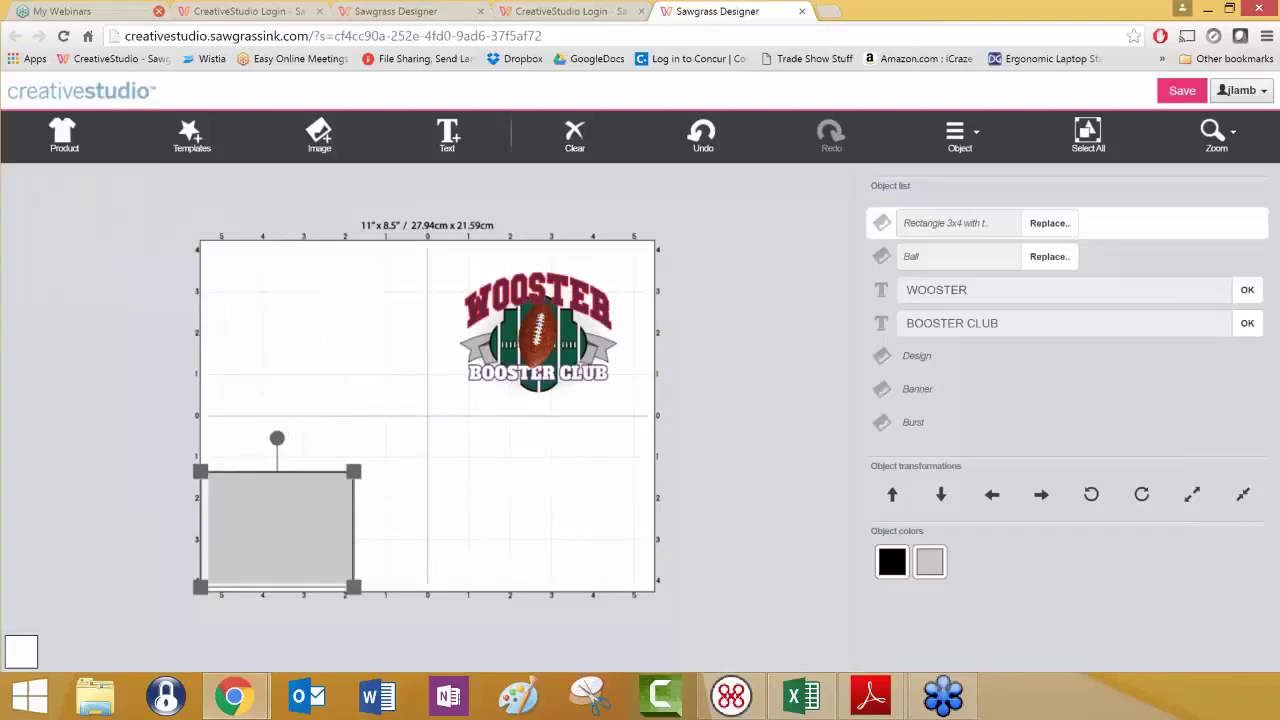
left_click_drag(320, 514, 393, 343)
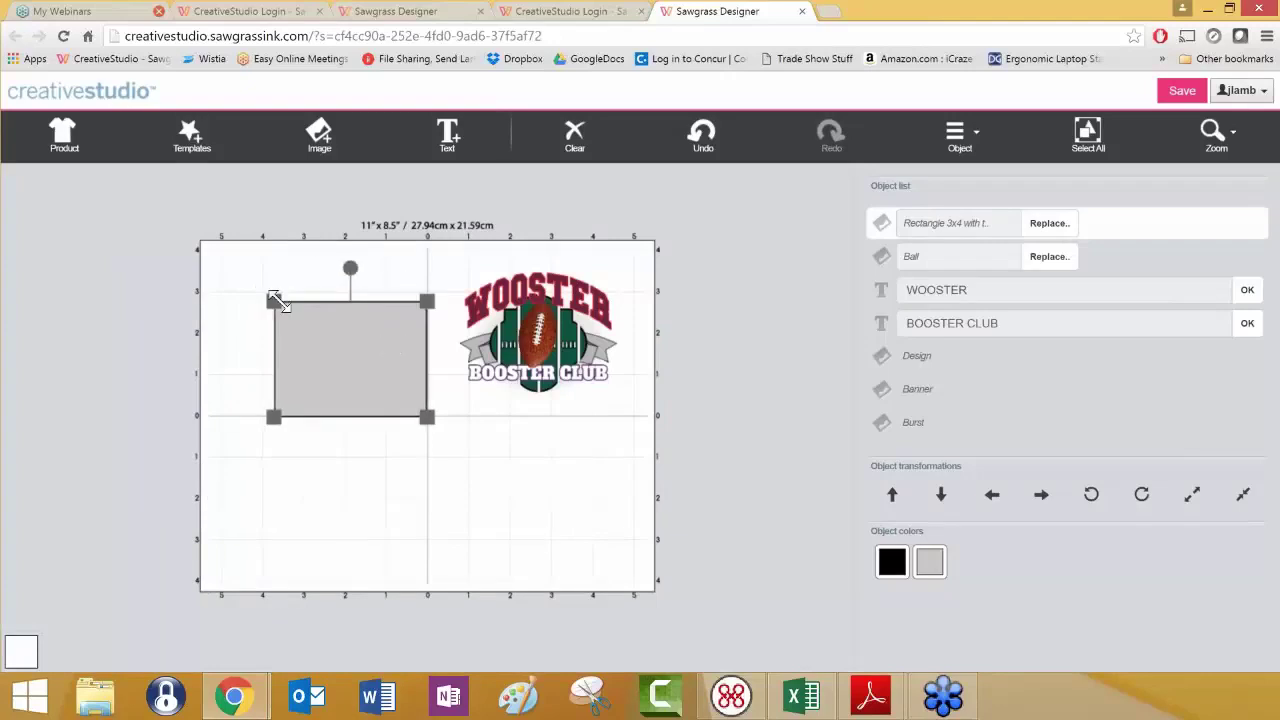
mouse_move(271, 296)
left_mouse_down()
mouse_move(253, 288)
mouse_move(285, 307)
left_mouse_up()
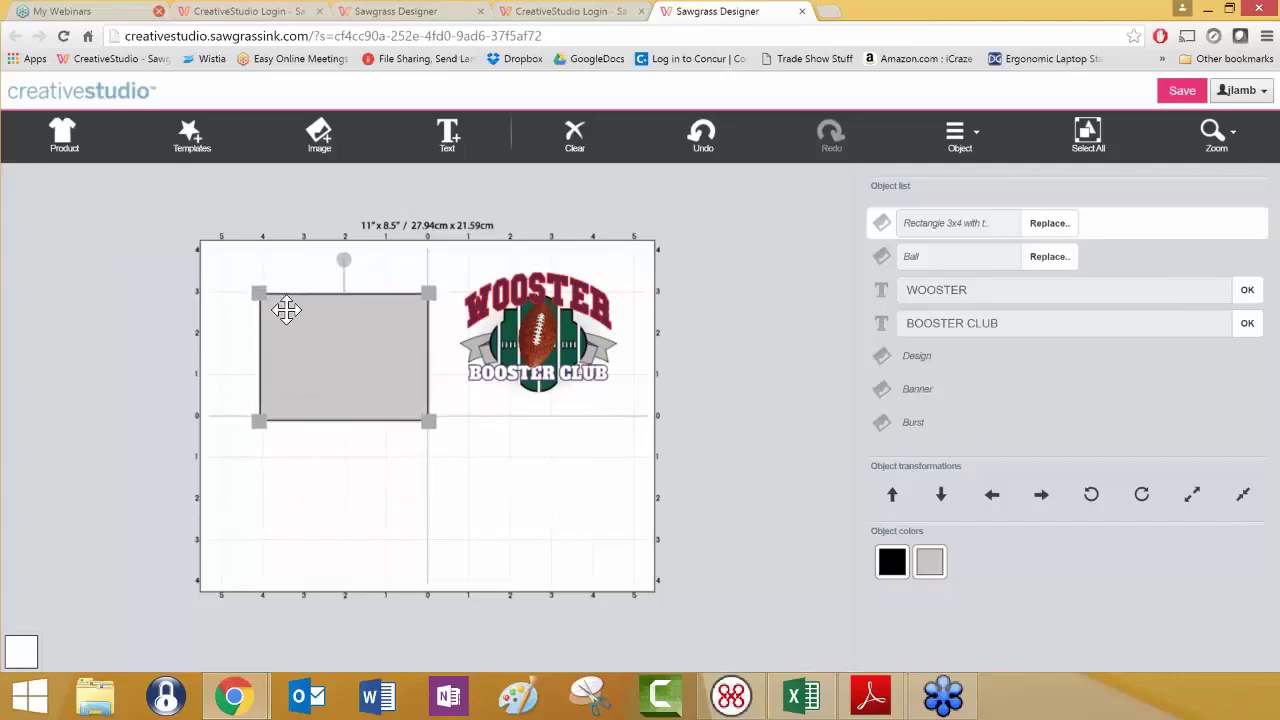
left_click(316, 468)
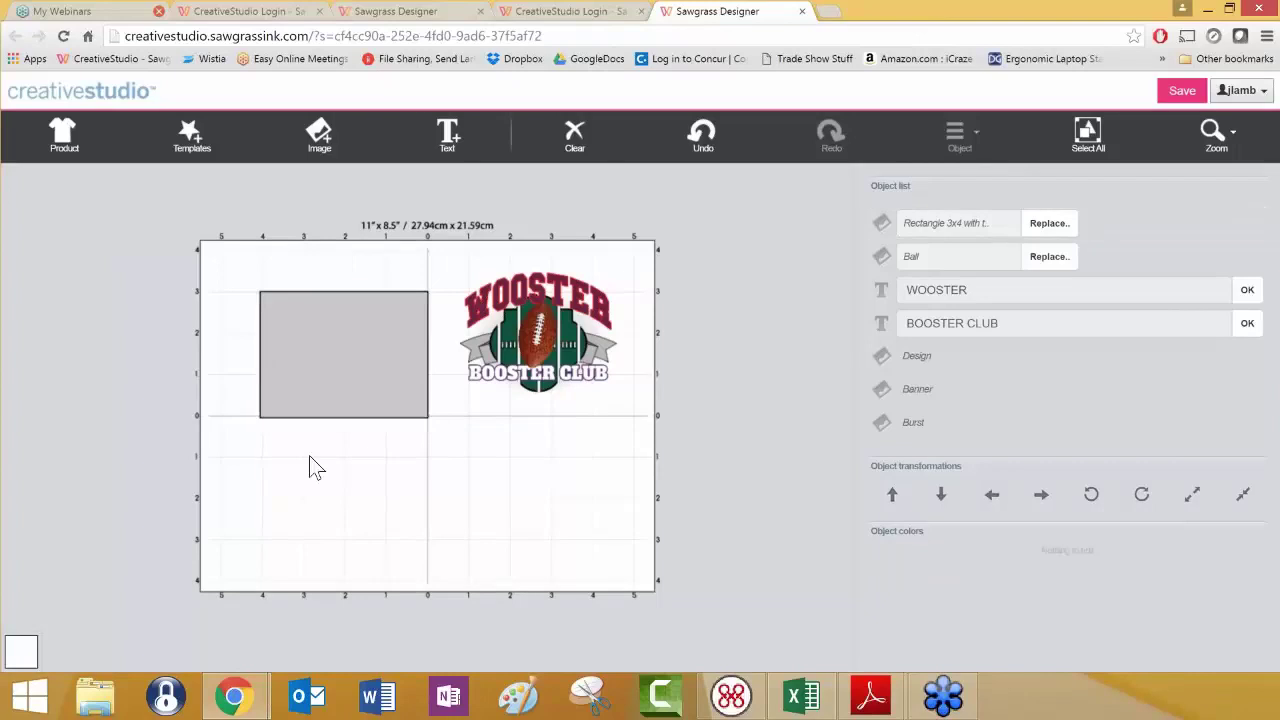
- Enlarge the grey rectangle slightly and nudge it toward the canvas's top-left corner
left_click(266, 310)
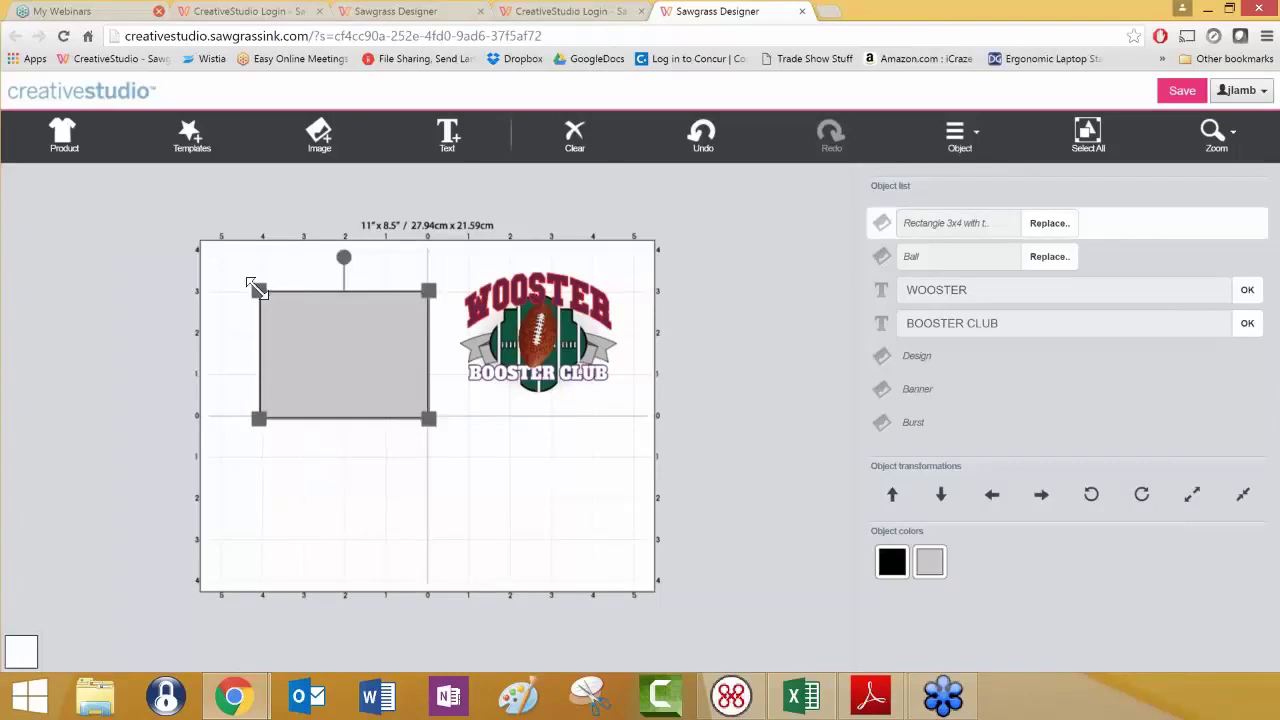
left_click_drag(254, 287, 251, 284)
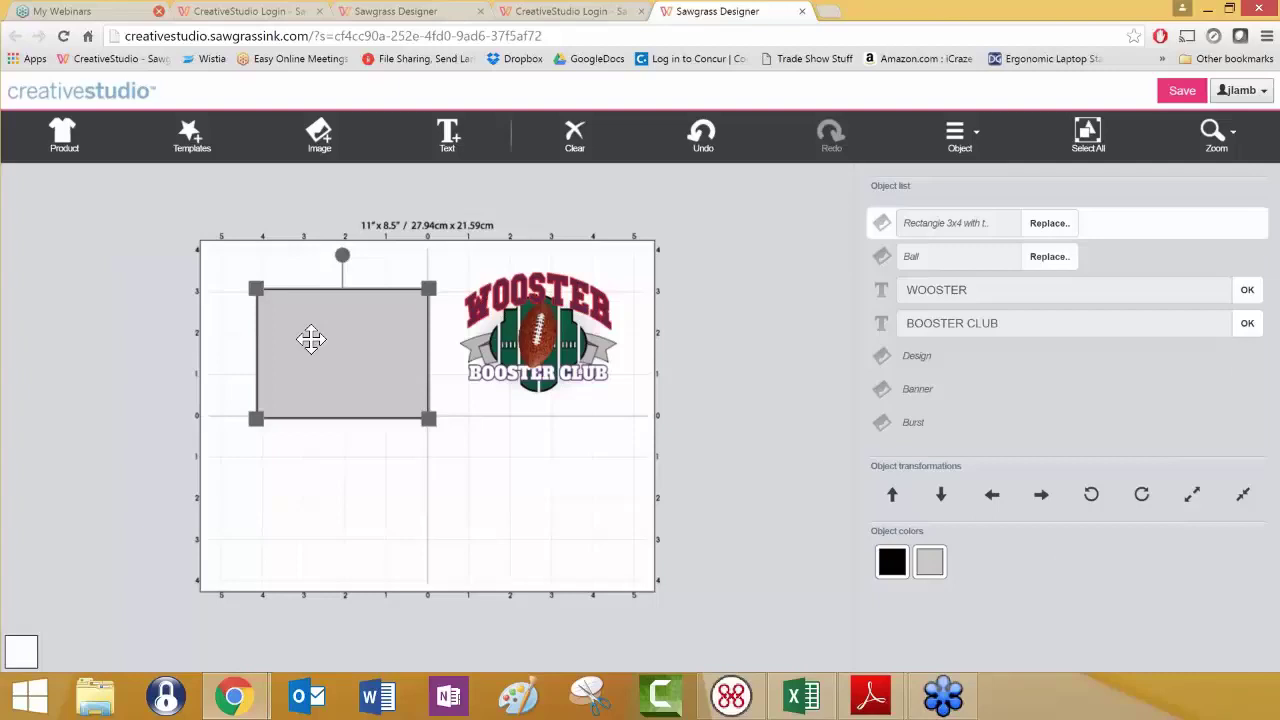
left_click(328, 466)
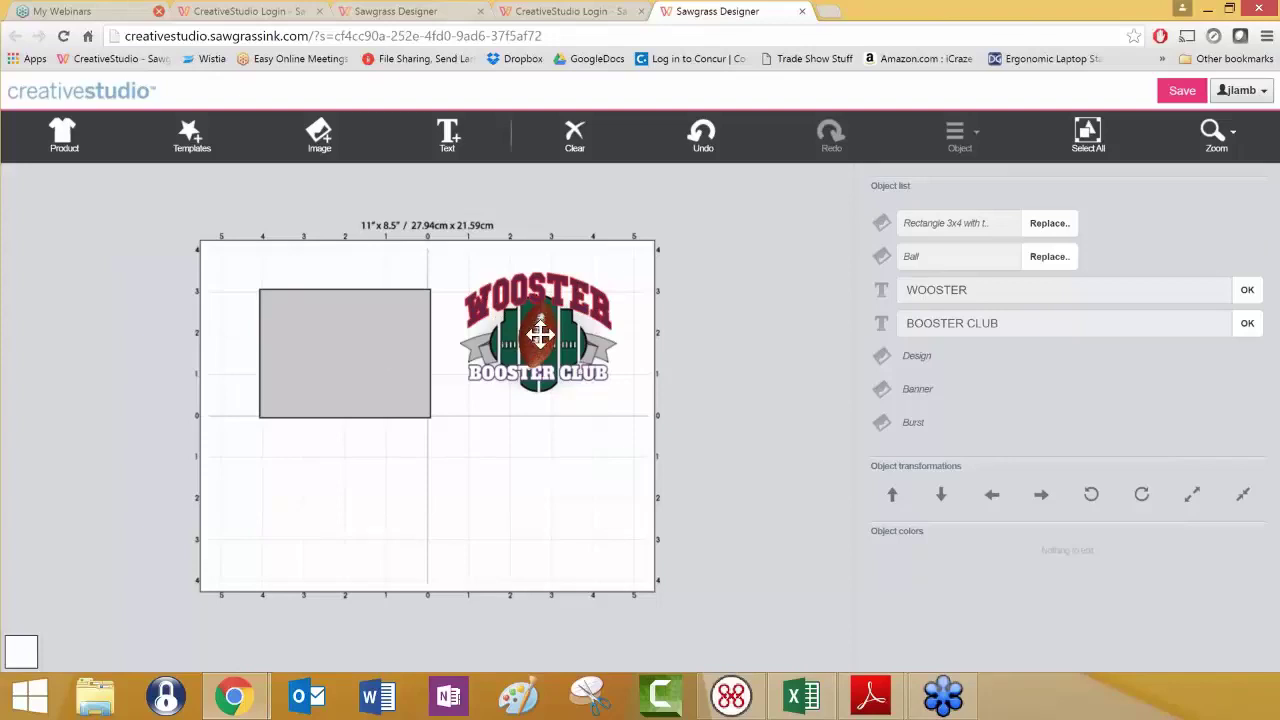
left_click_drag(364, 358, 331, 334)
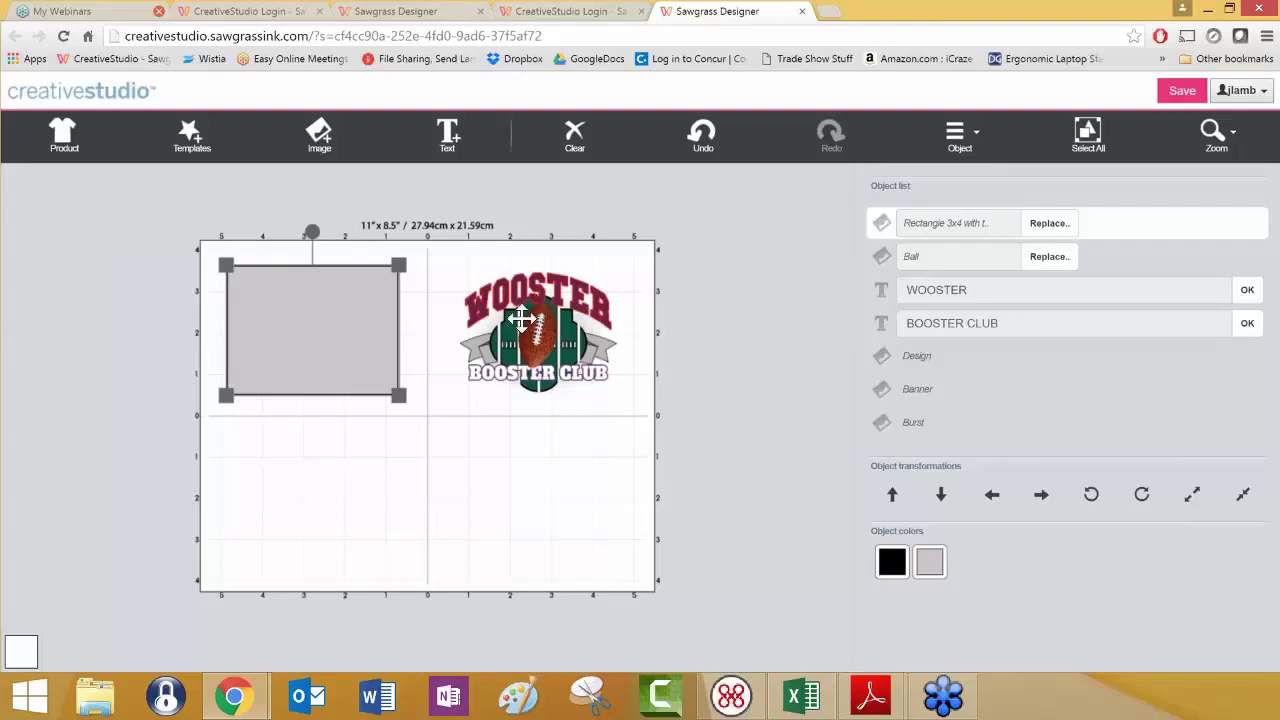
- Select individual Wooster logo parts and test-shift the WOOSTER text, then undo that move
left_click(450, 272)
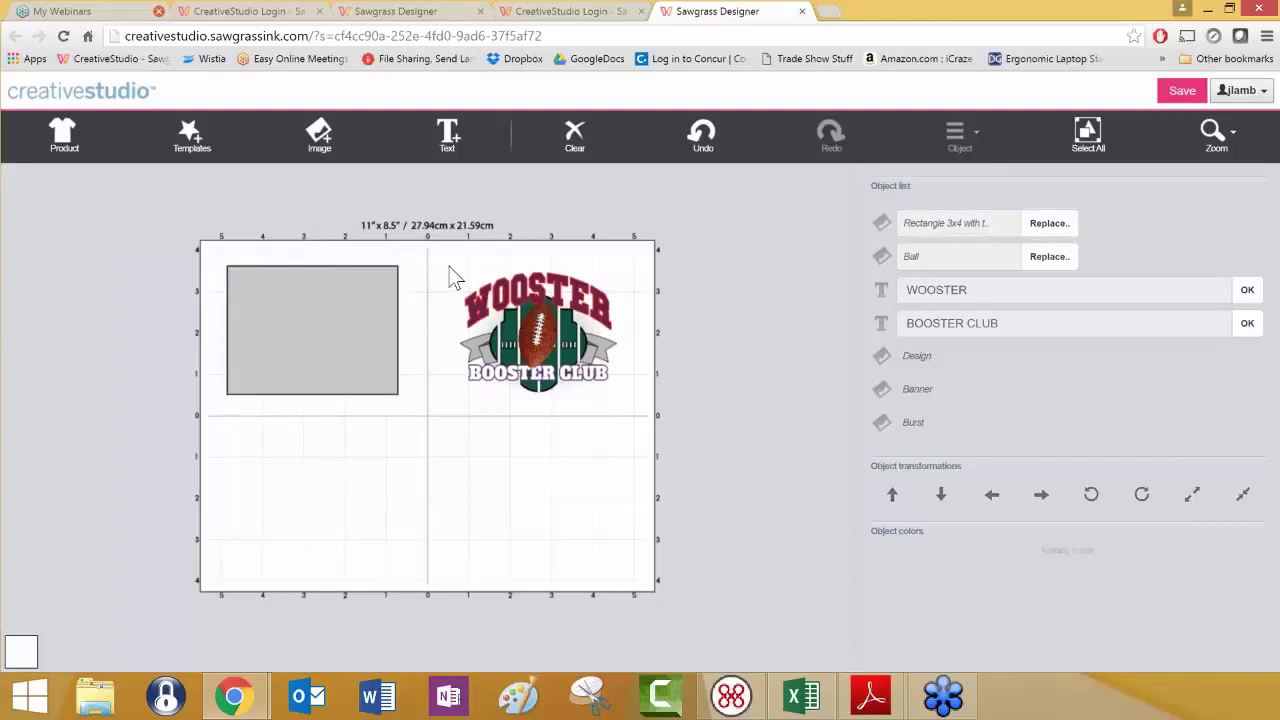
left_click(512, 292)
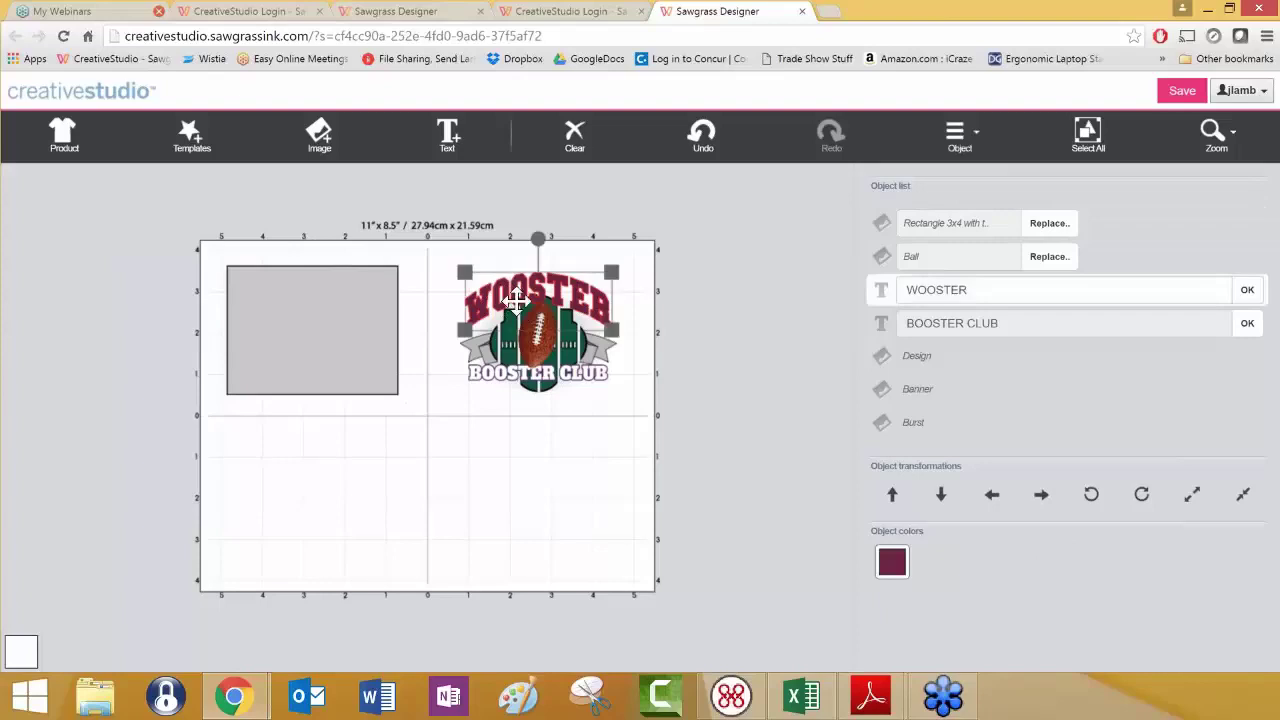
left_click(540, 340)
left_click(583, 348)
left_click(584, 348)
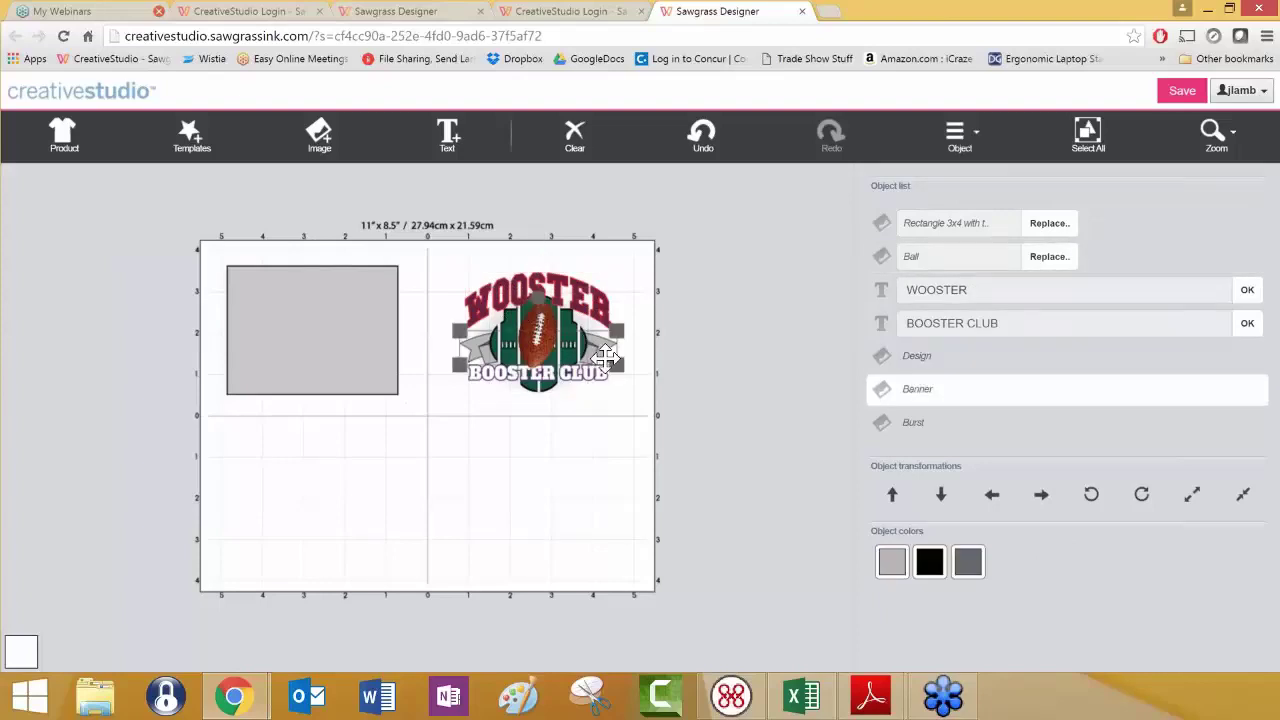
left_click(586, 300)
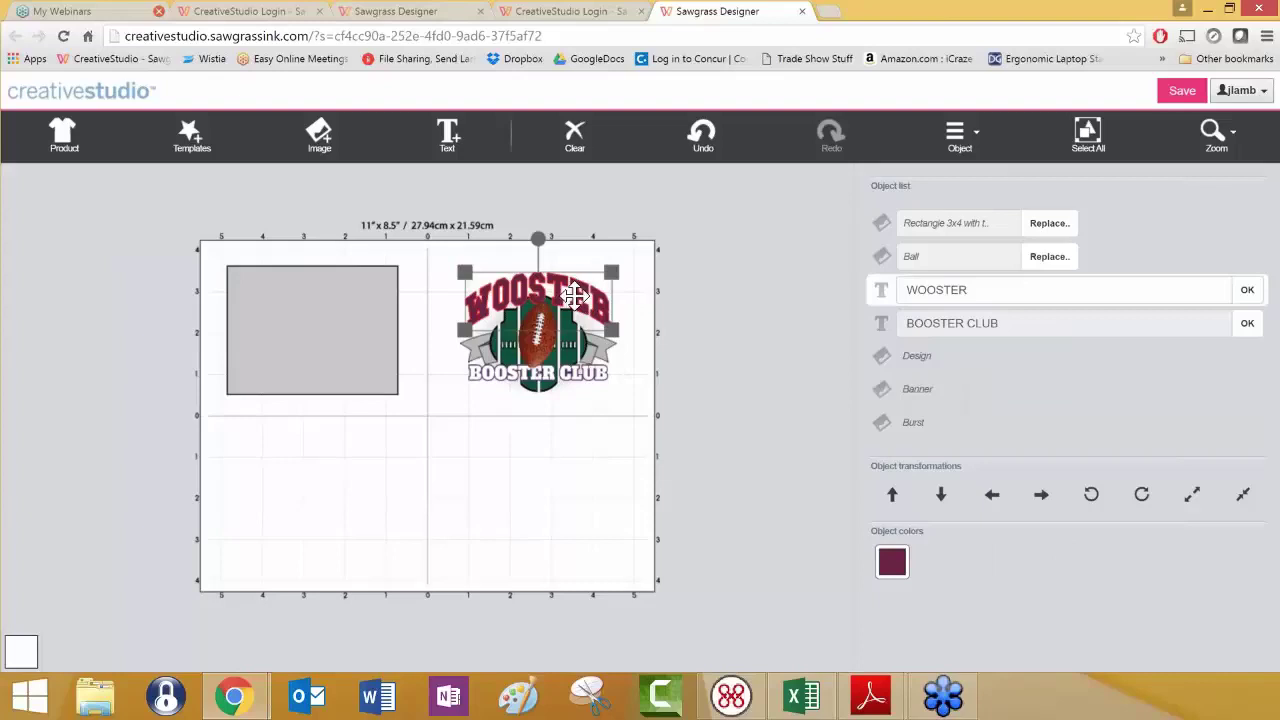
left_click(560, 300)
left_click(560, 300)
mouse_move(560, 300)
left_mouse_down()
mouse_move(532, 296)
mouse_move(544, 300)
left_mouse_up()
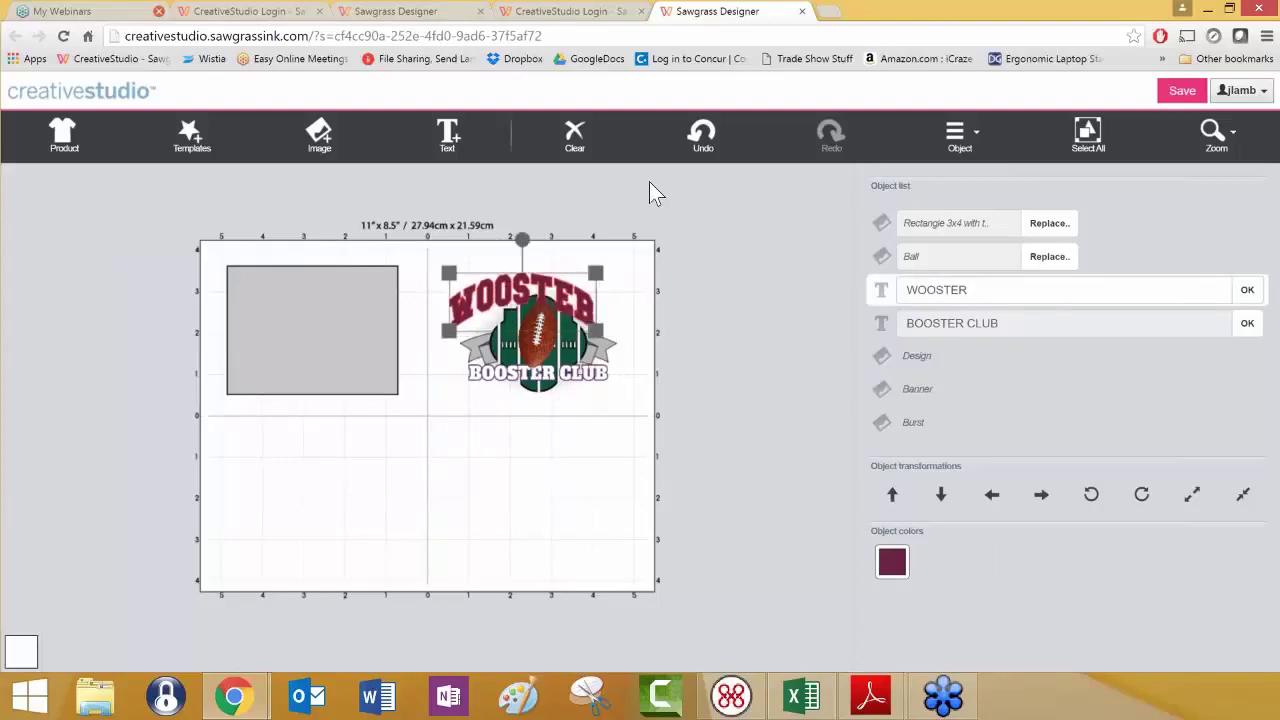
left_click(701, 136)
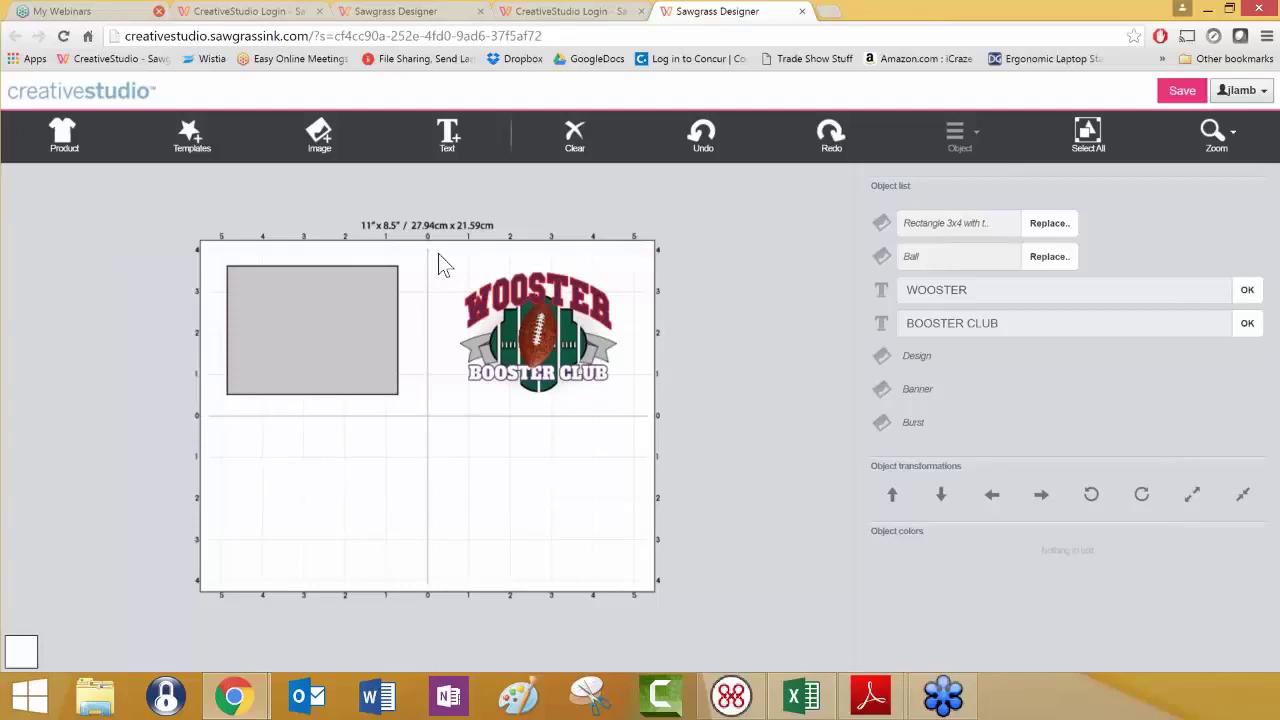
- Marquee-select the whole Wooster logo and drag the group onto the grey rectangle
left_click_drag(438, 253, 639, 435)
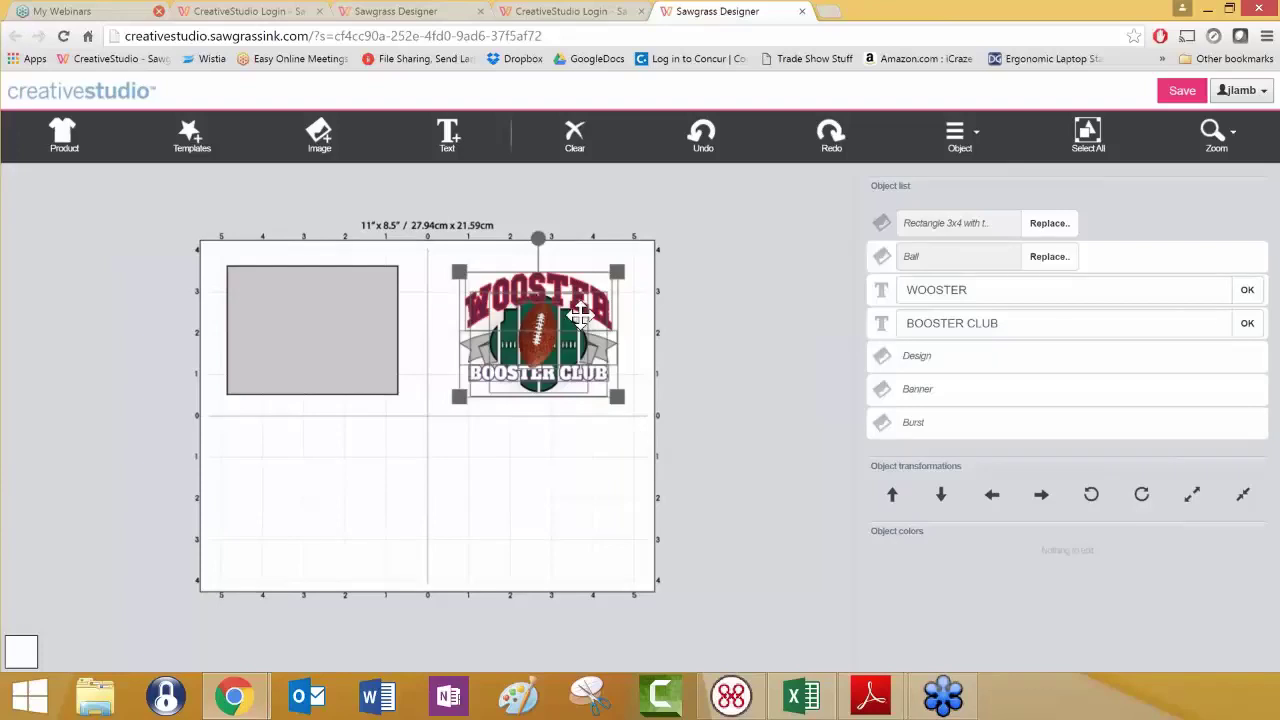
left_click_drag(577, 325, 349, 321)
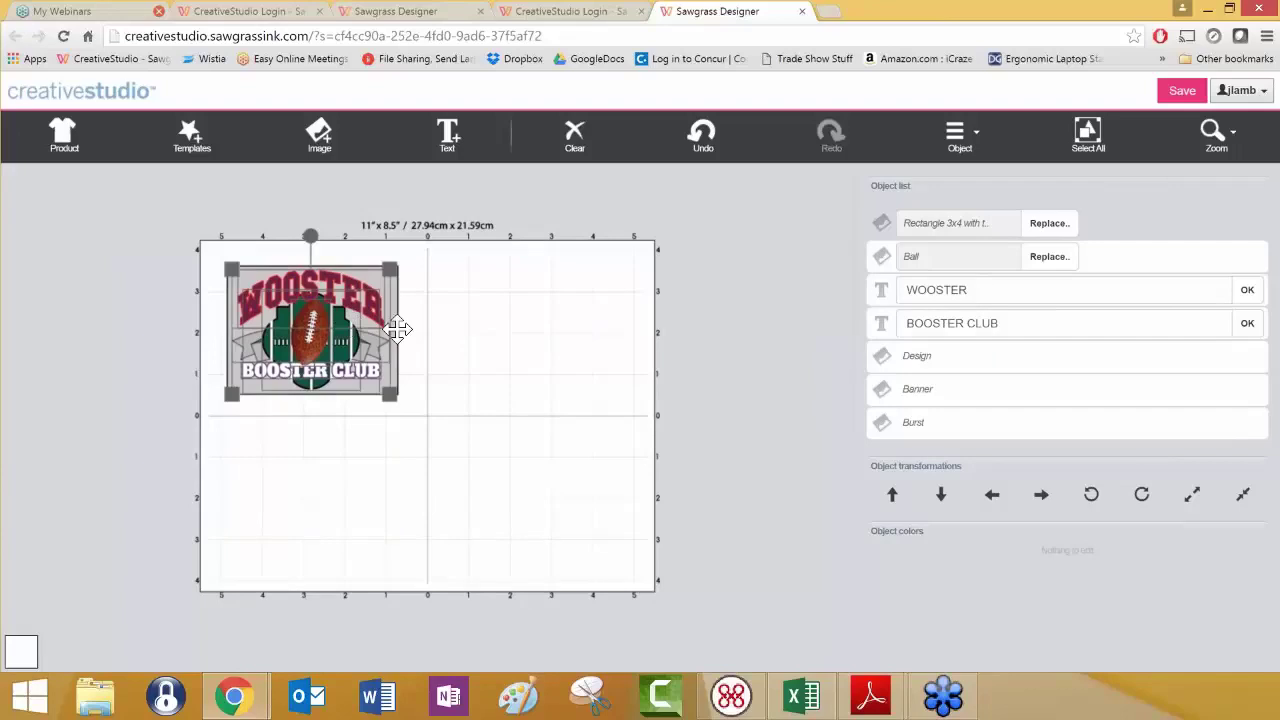
left_click(479, 353)
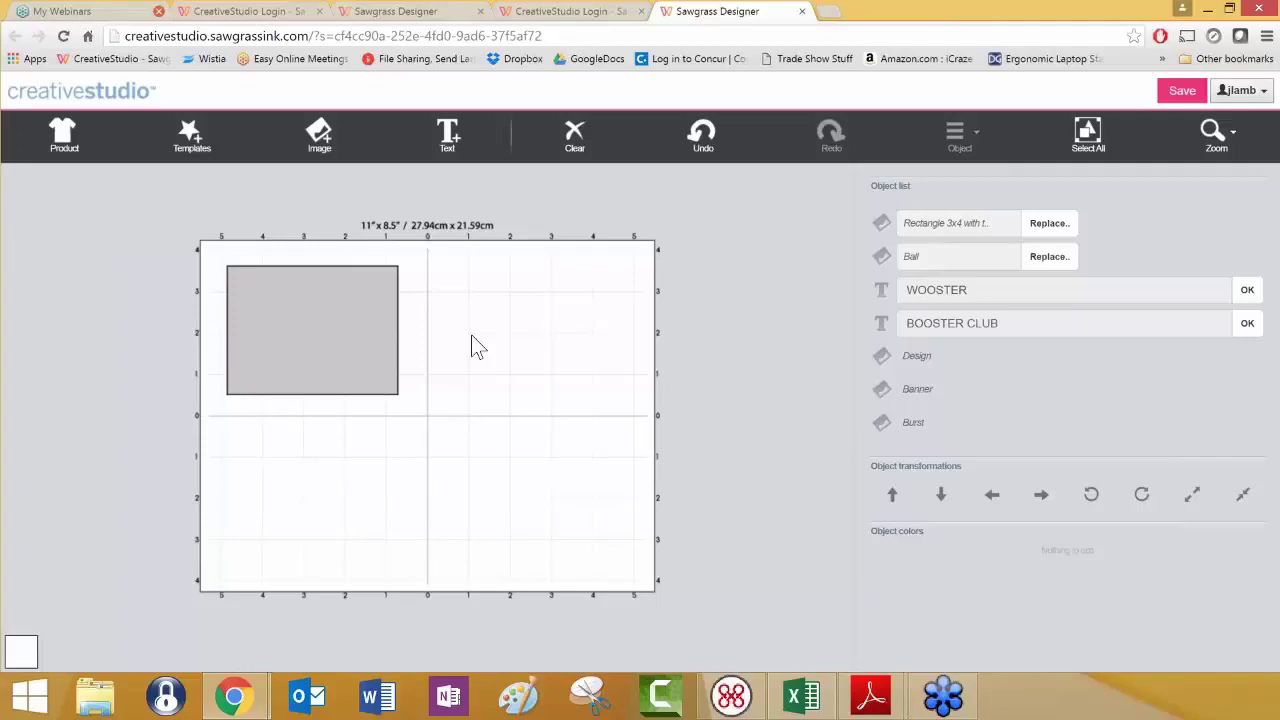
- Send the grey rectangle to the bottom layer with repeated Move Down so the logo shows on top
left_click(380, 295)
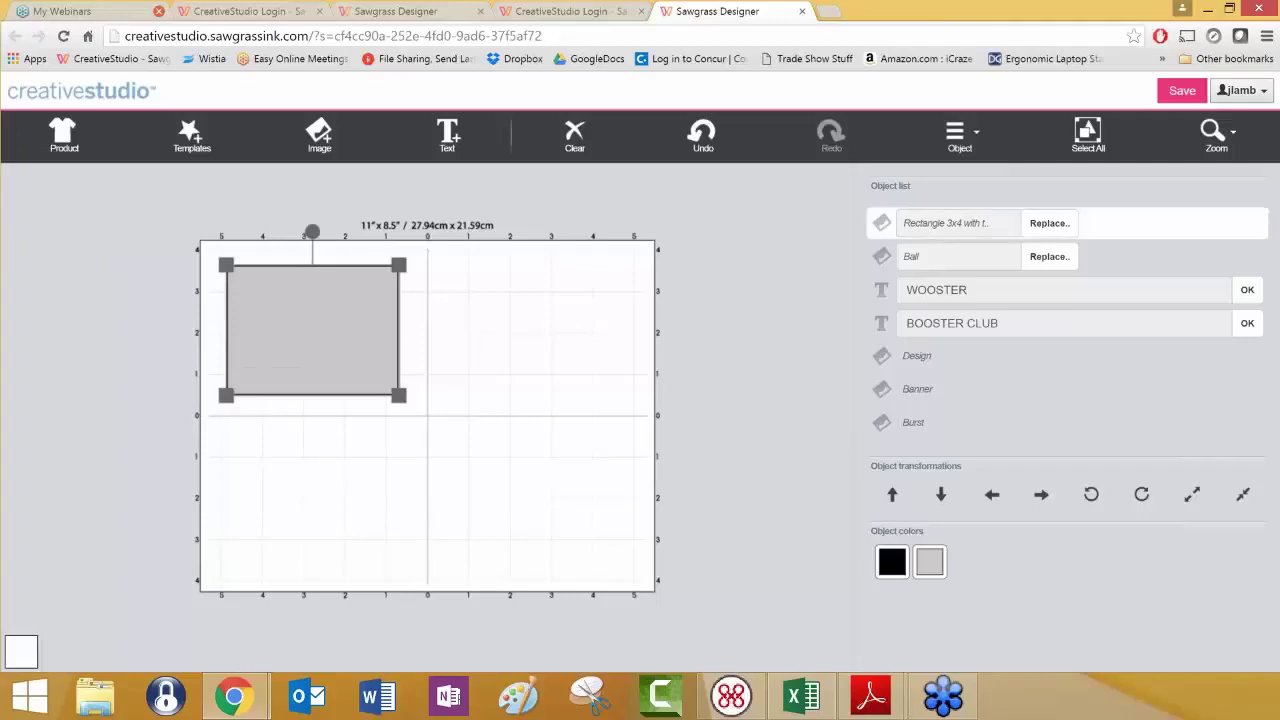
left_click(956, 140)
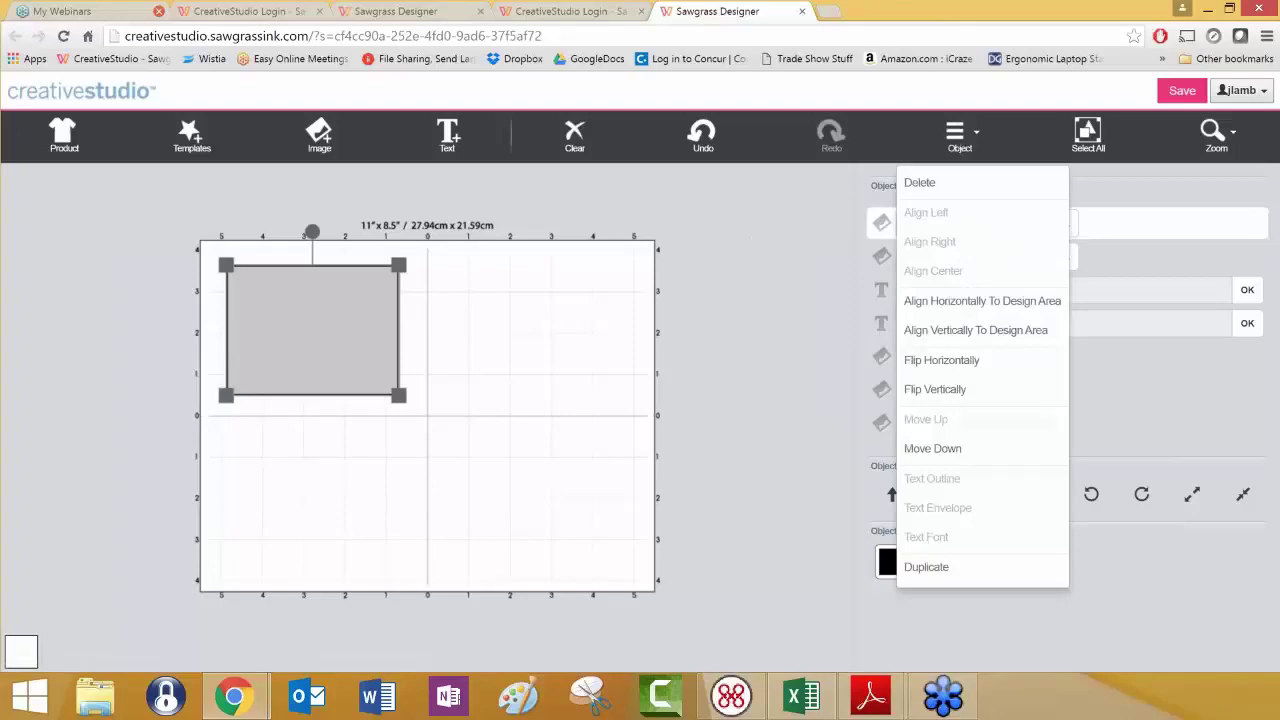
left_click(955, 456)
left_click(955, 452)
left_click(955, 452)
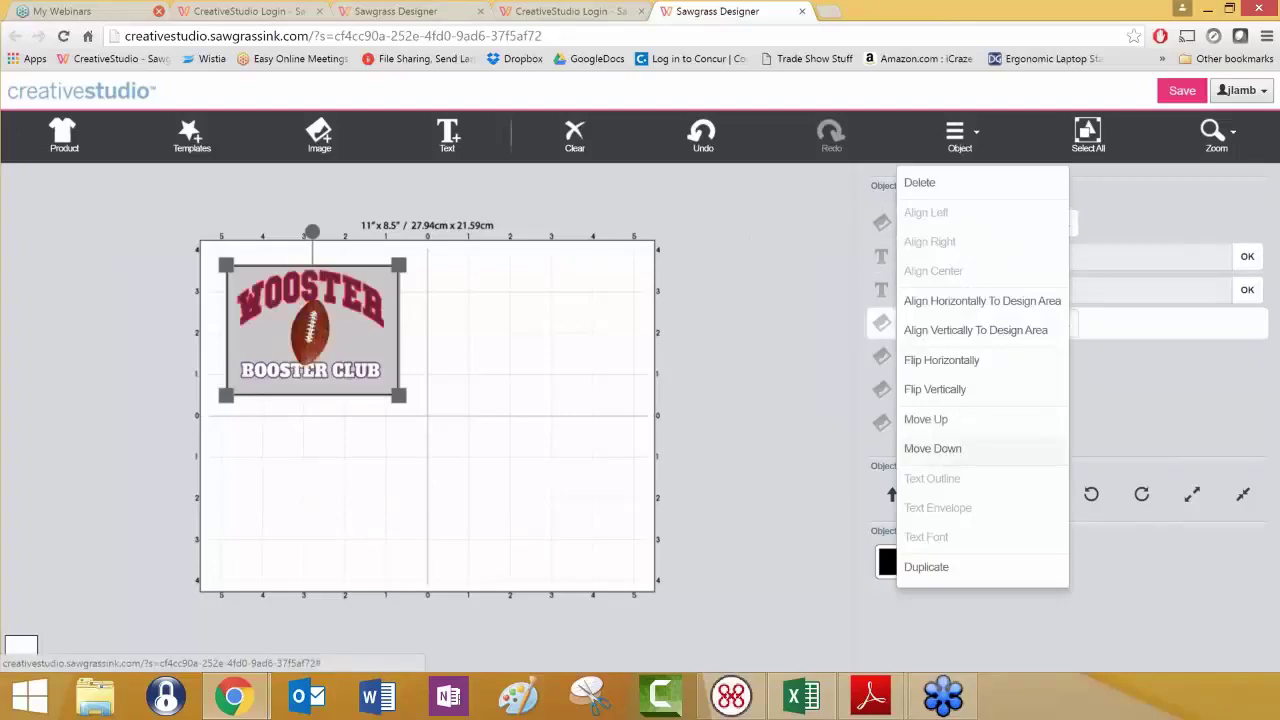
left_click(955, 452)
left_click(955, 452)
left_click(955, 452)
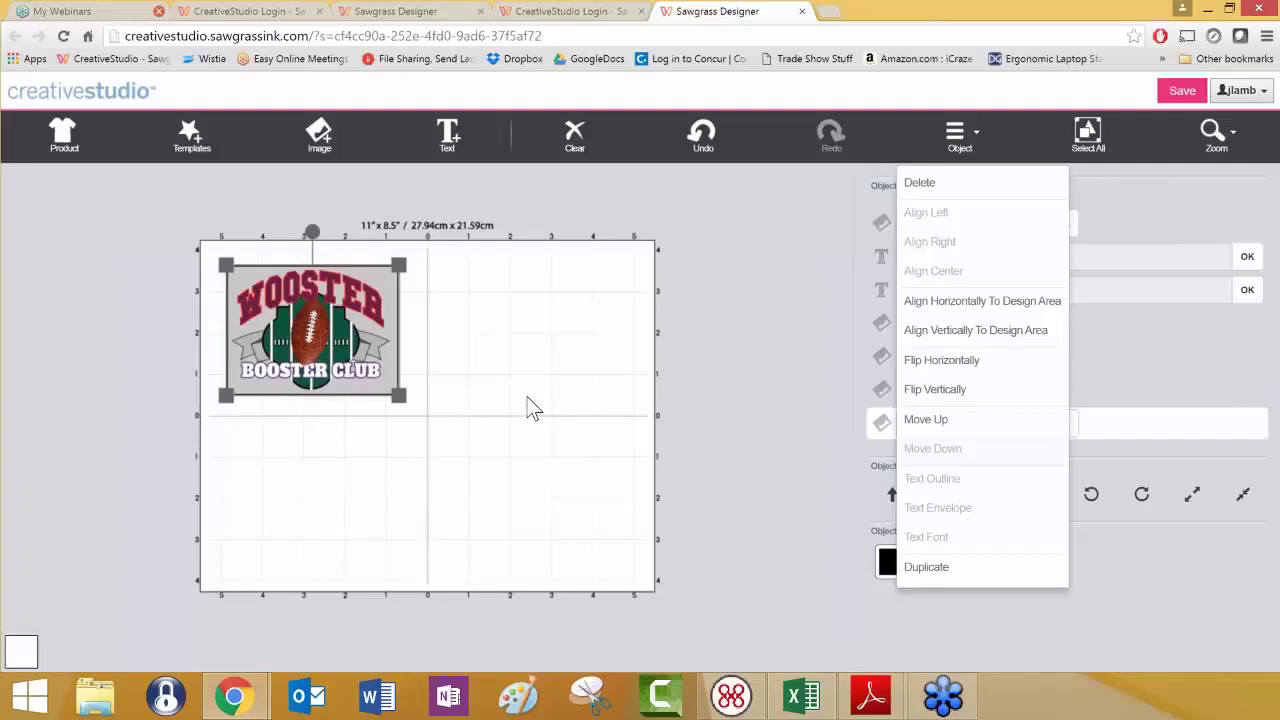
left_click(370, 448)
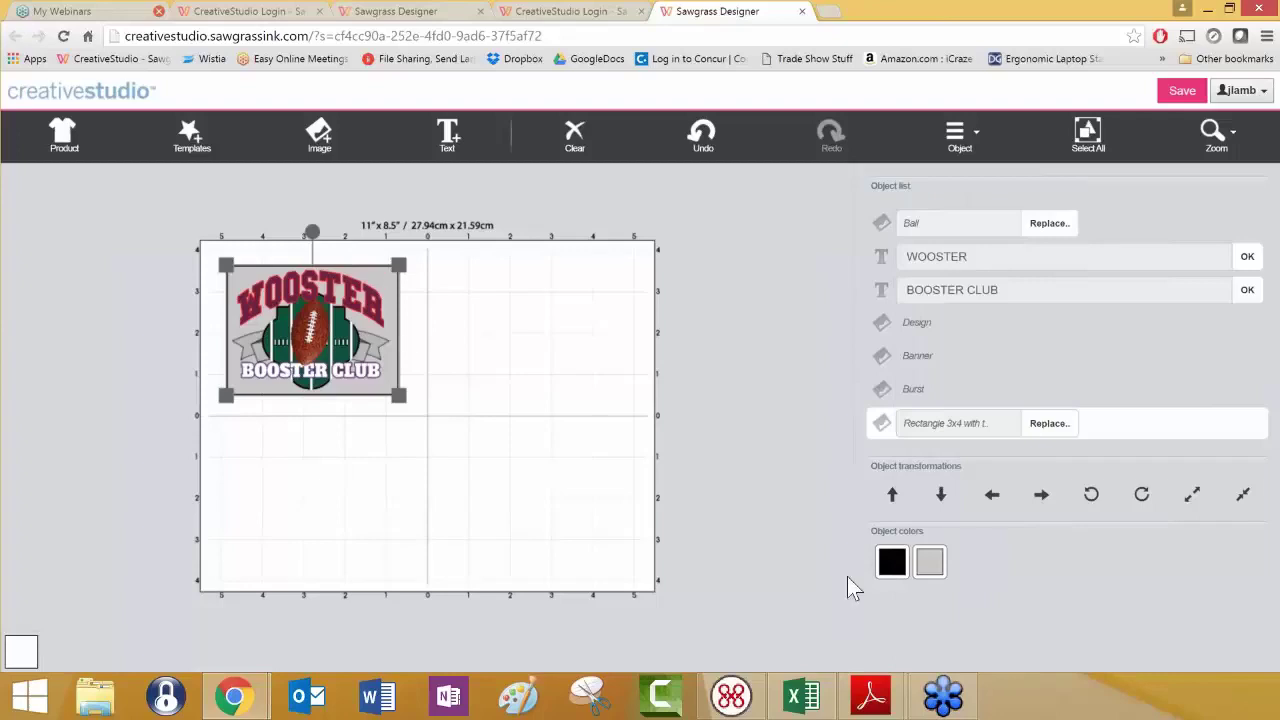
- Change the logo's background rectangle fill from grey to white and reselect it
left_click(929, 566)
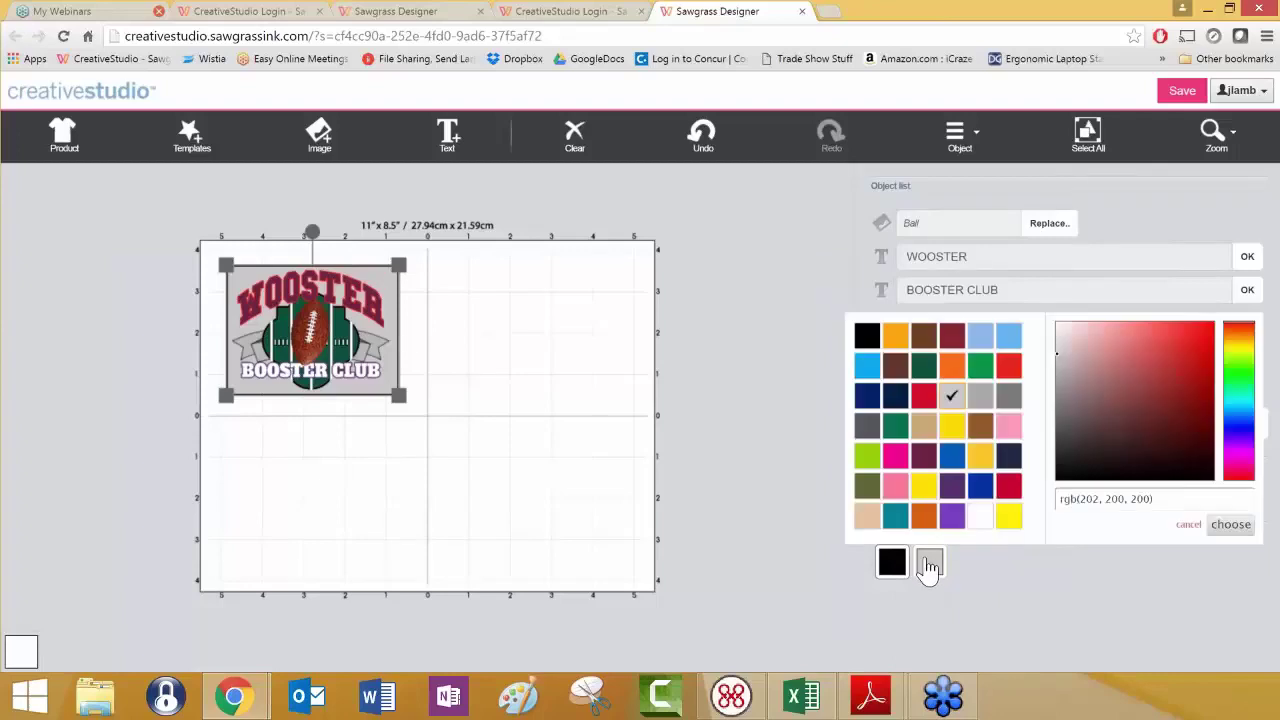
left_click(983, 524)
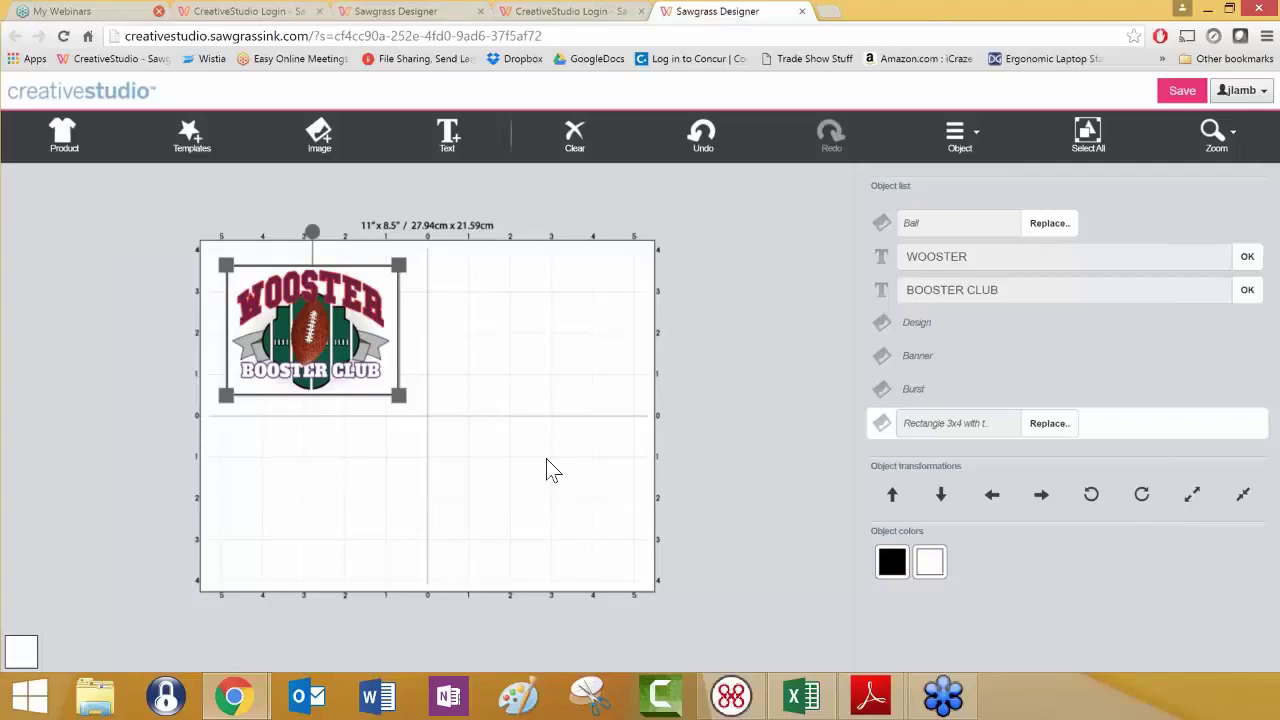
left_click(346, 437)
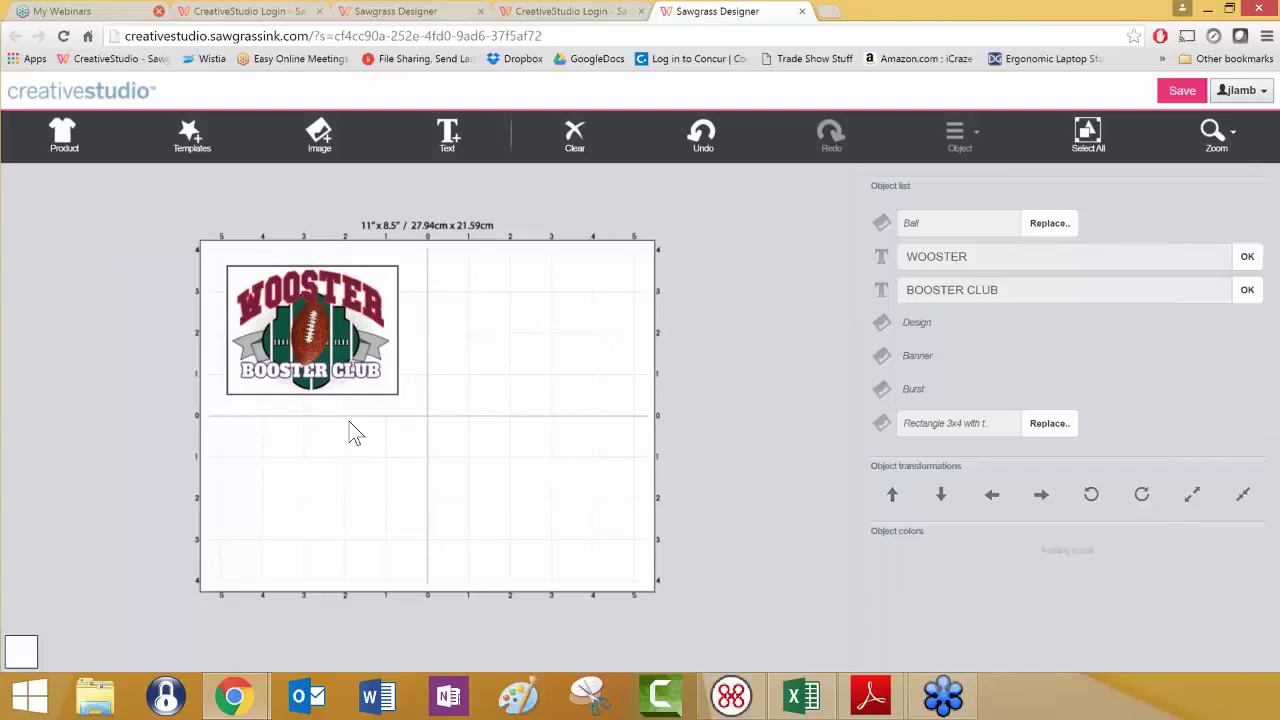
left_click(398, 352)
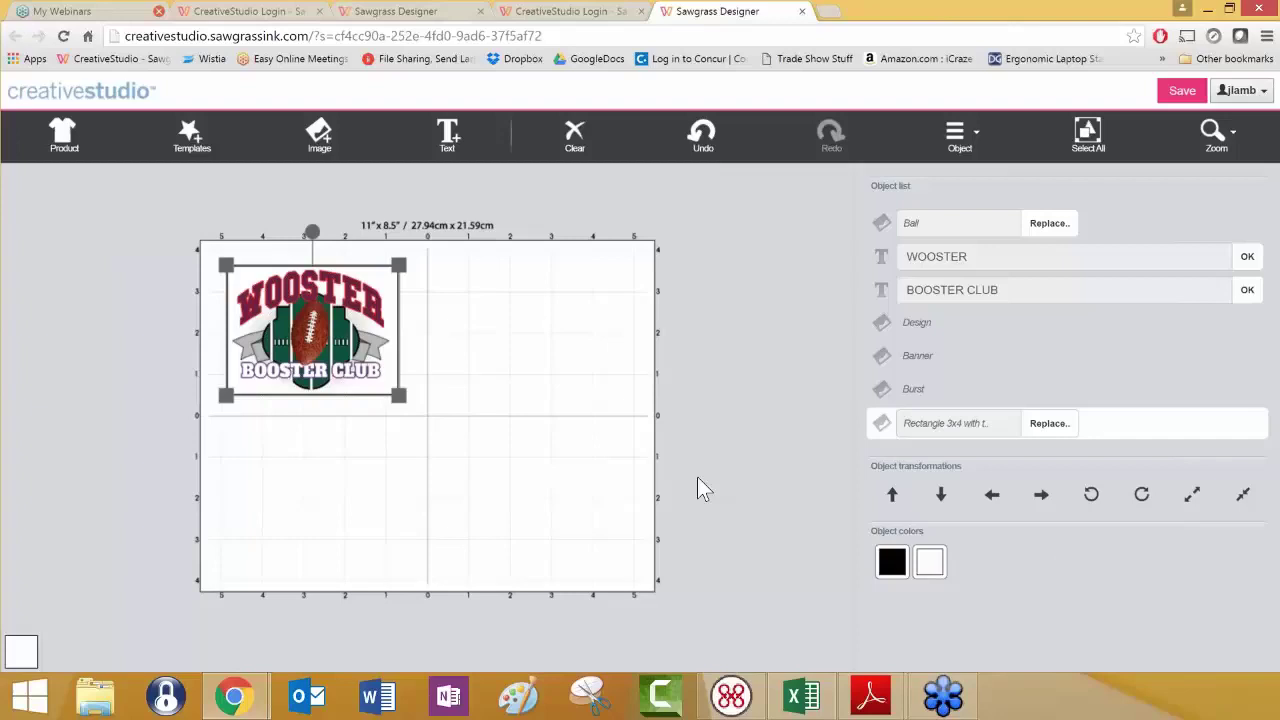
- Set the background rectangle's Object colors fill from white to purple
left_click(929, 562)
left_click(952, 516)
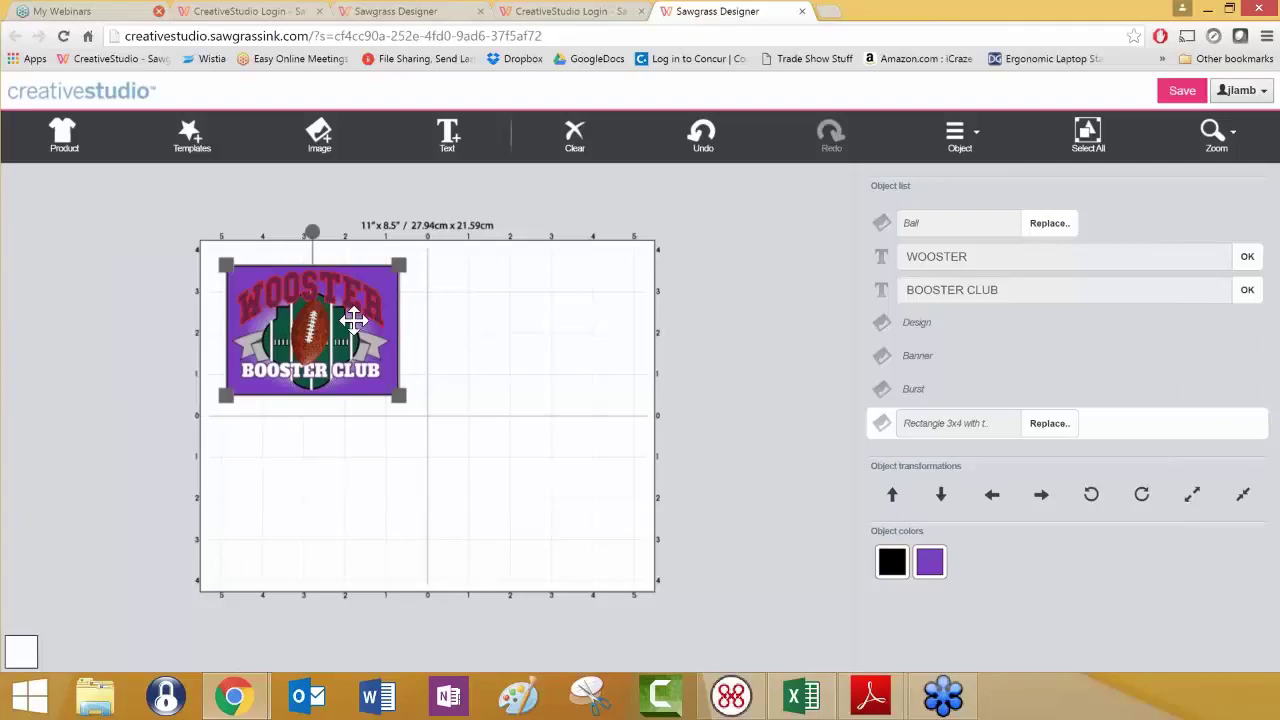
left_click(340, 463)
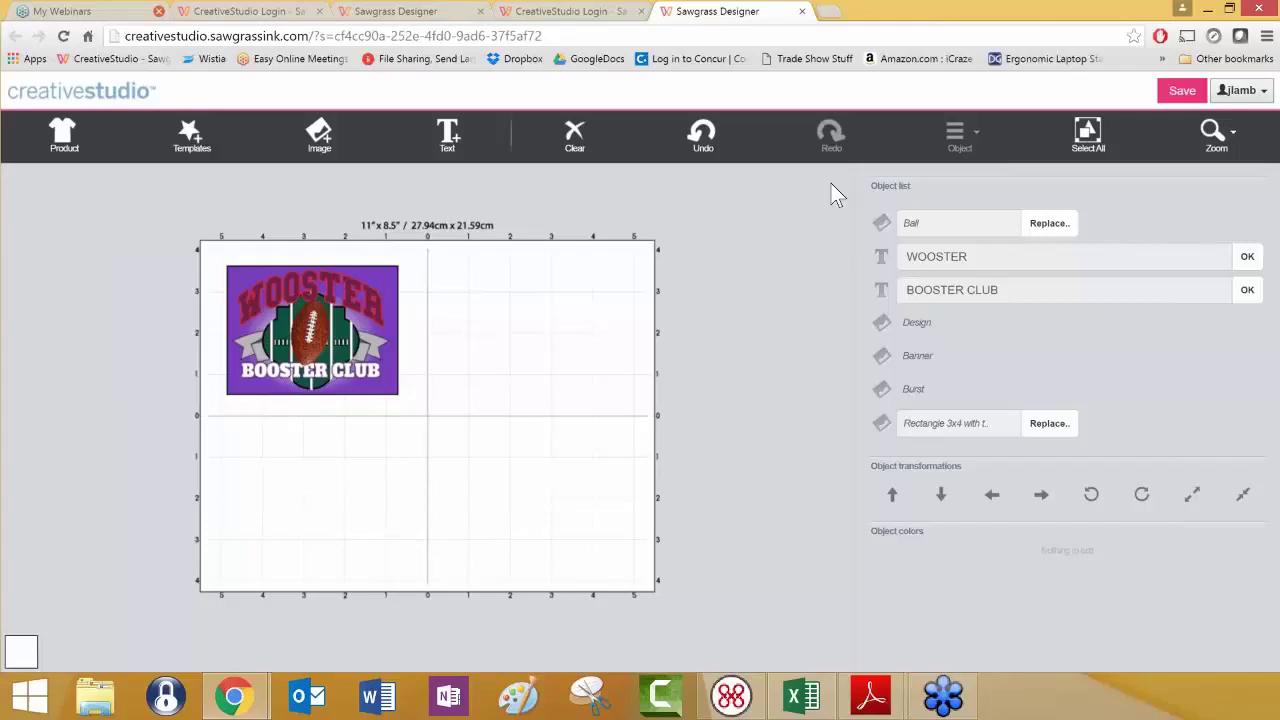
- Duplicate the purple card and place the copy to the right of the original
left_click(1088, 135)
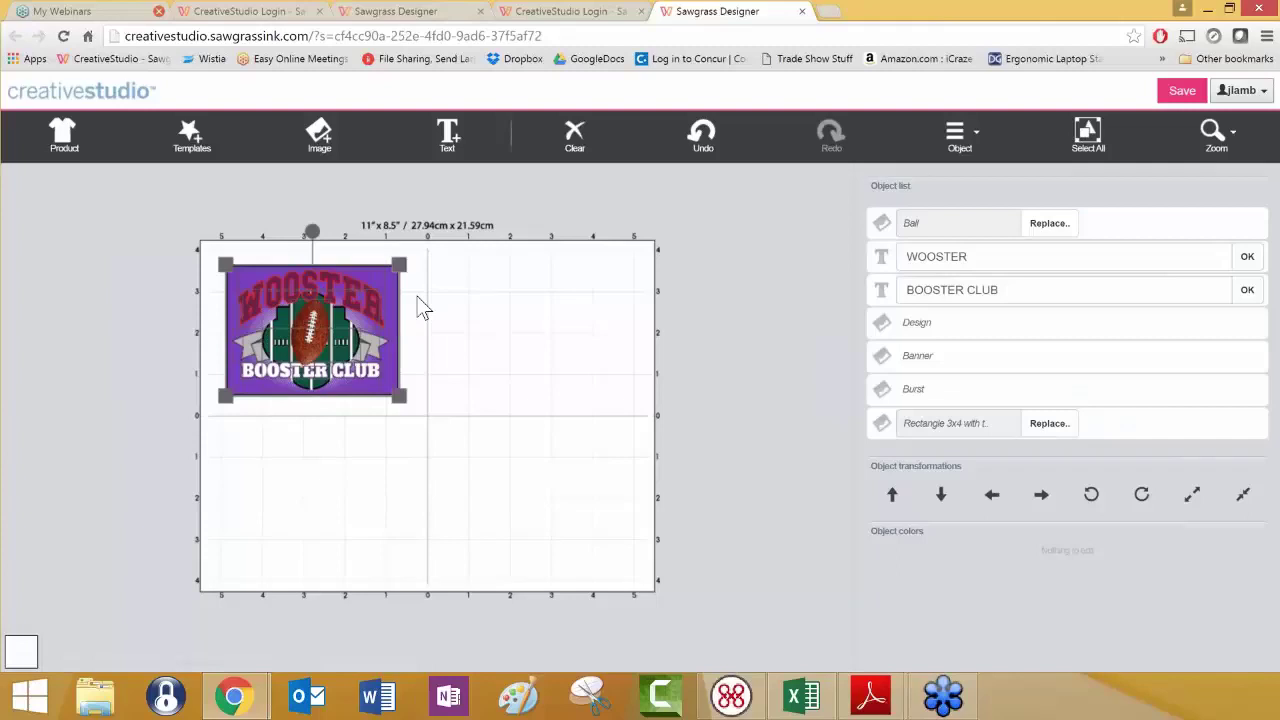
left_click(962, 146)
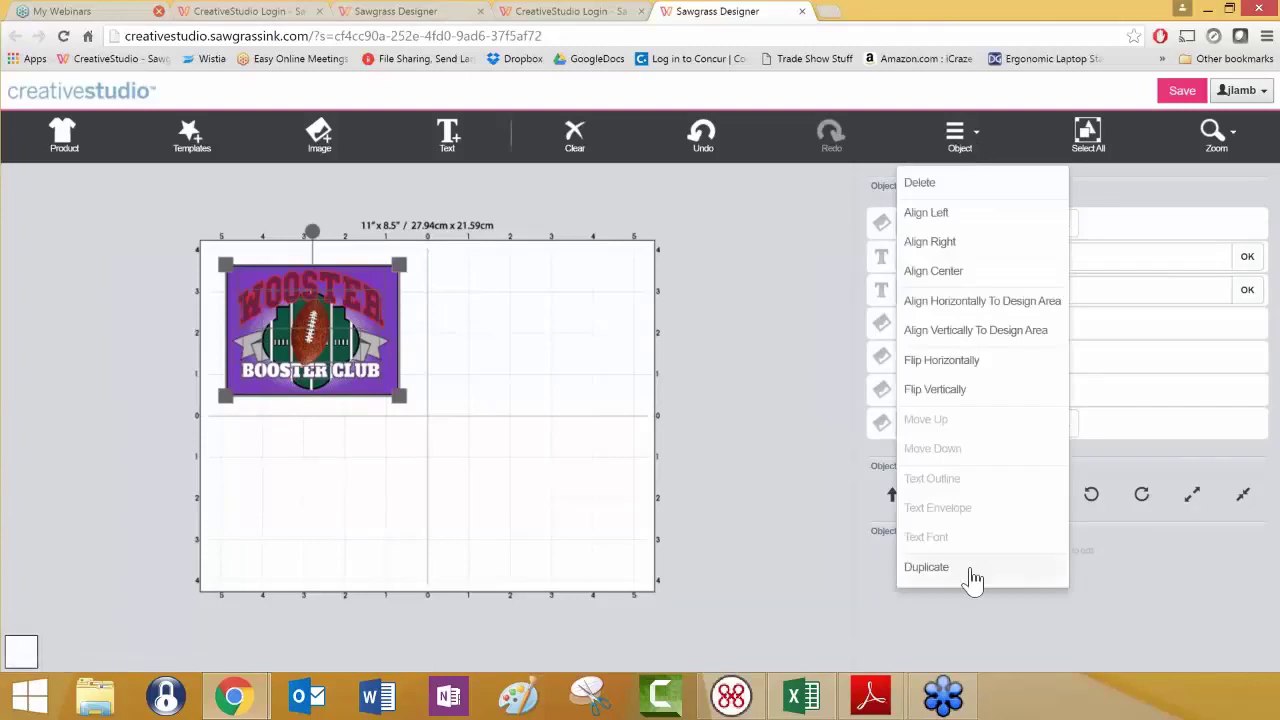
left_click(926, 567)
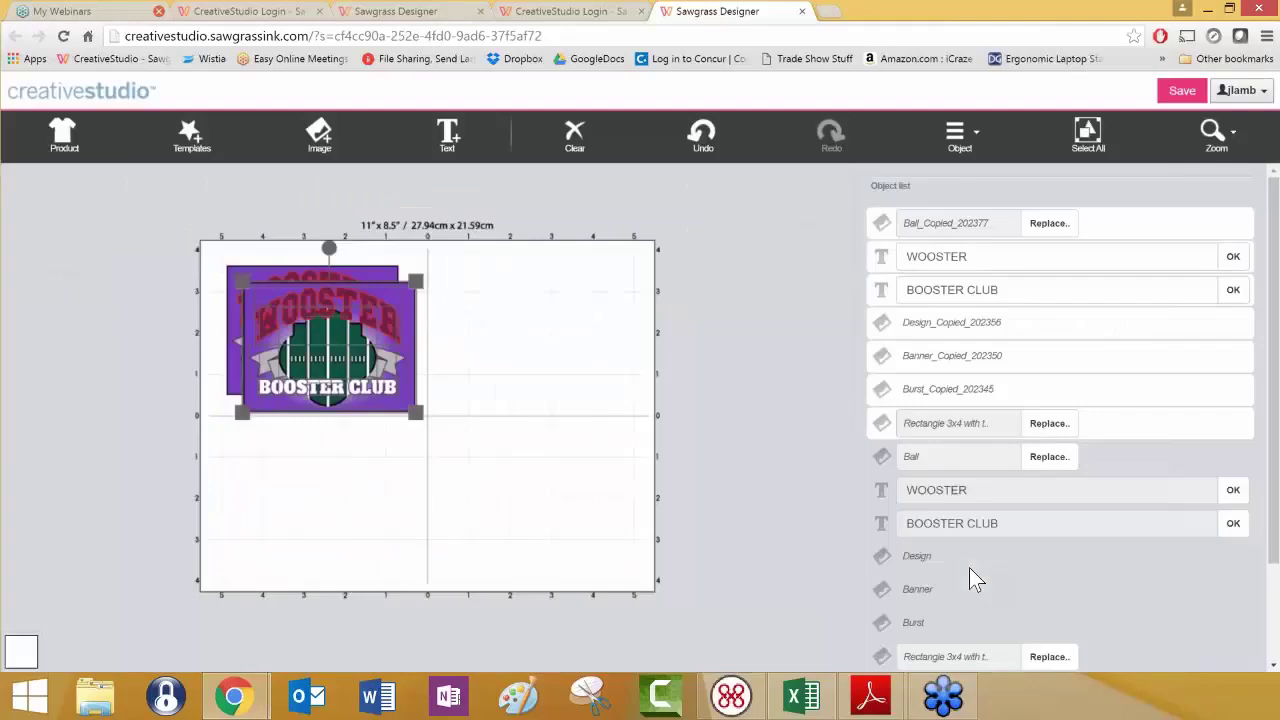
left_click_drag(400, 340, 586, 321)
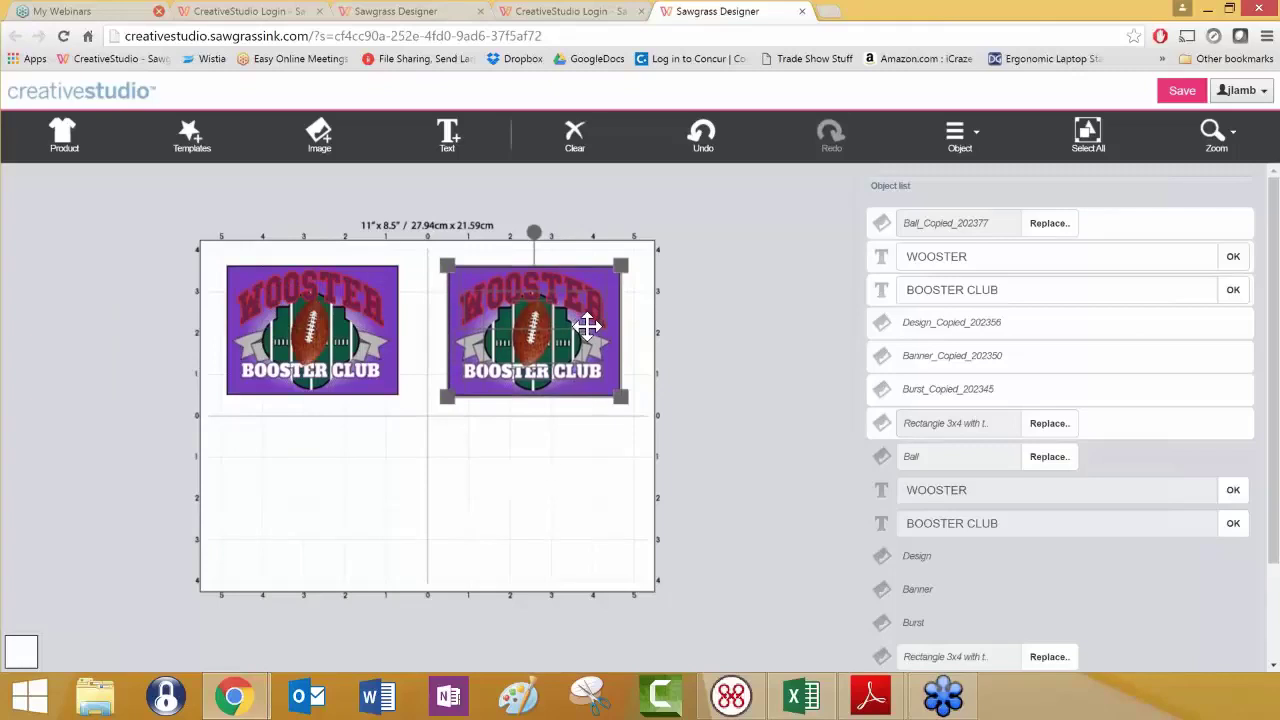
left_click(550, 458)
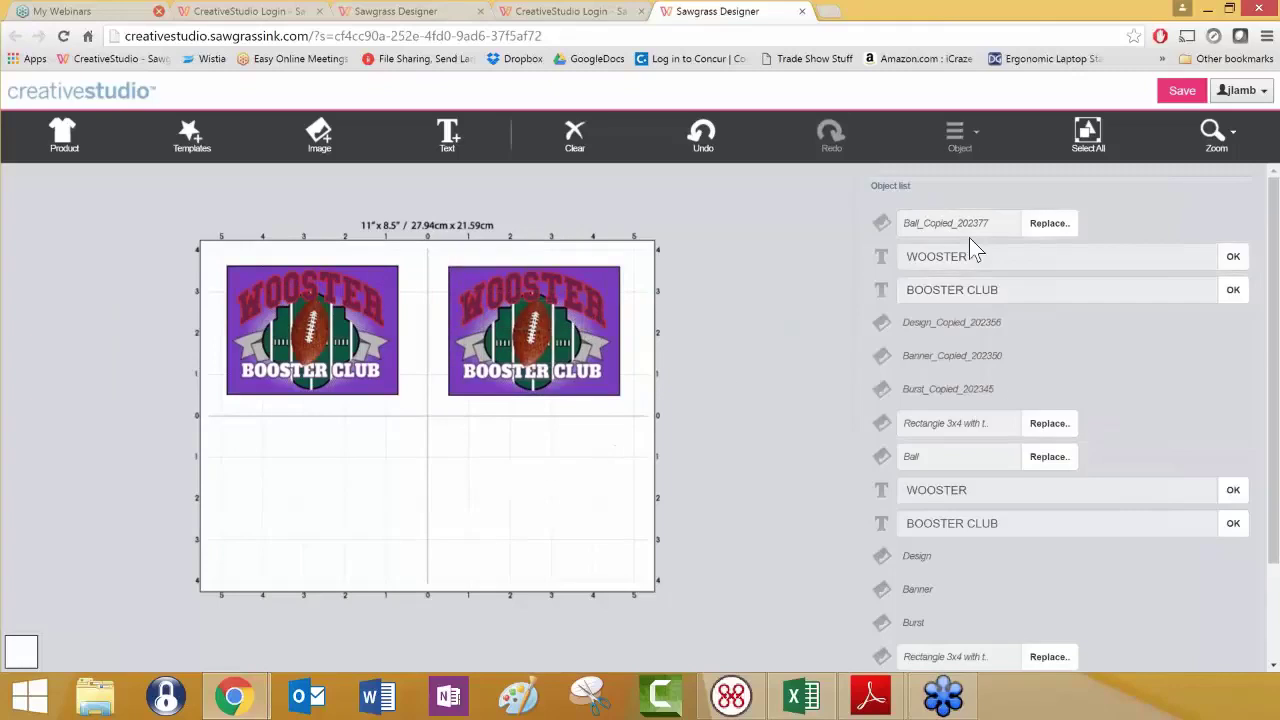
- Duplicate both cards and move the copies into the page's lower half
left_click(1088, 138)
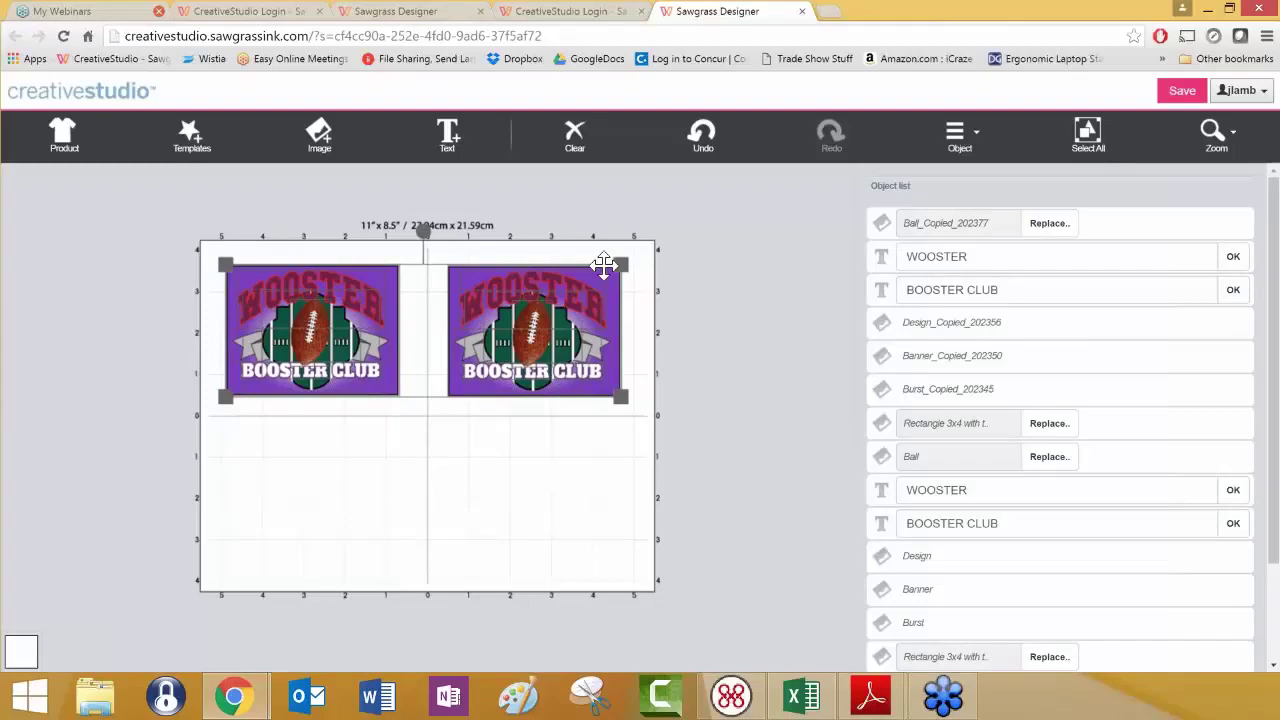
left_click(958, 138)
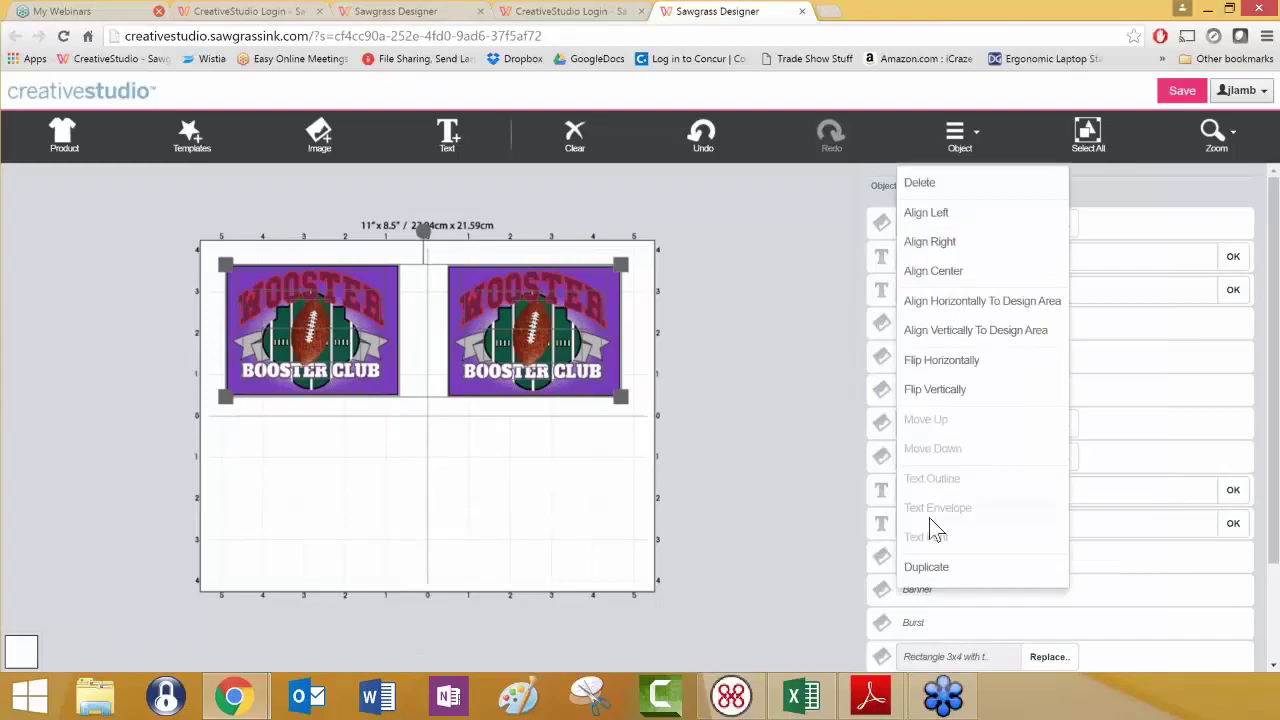
left_click(926, 566)
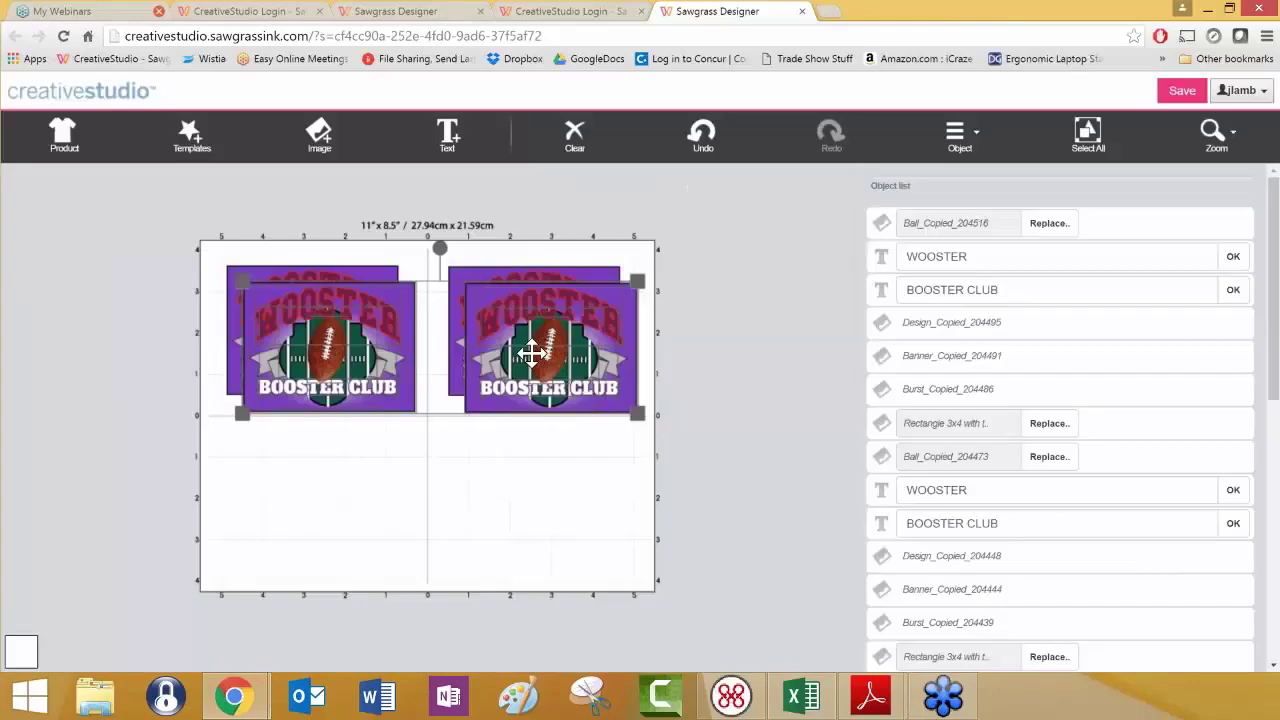
left_click_drag(530, 352, 515, 500)
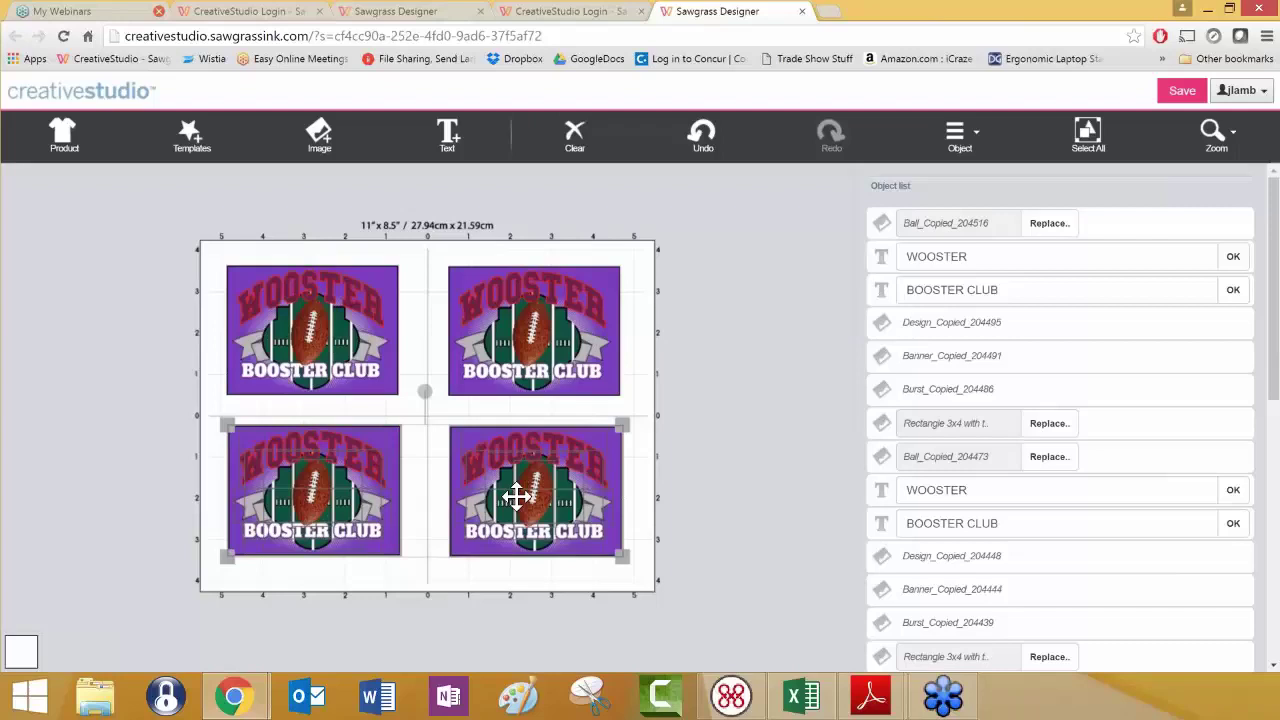
left_click_drag(516, 496, 514, 491)
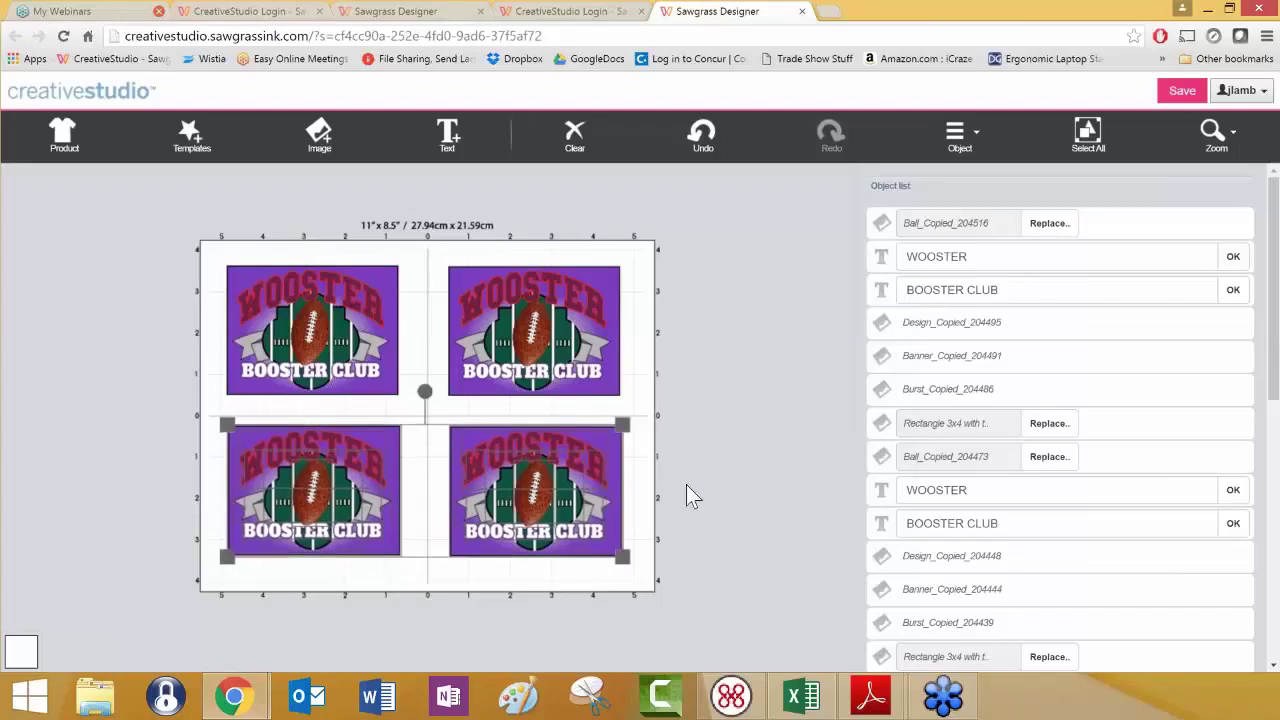
left_click(651, 476)
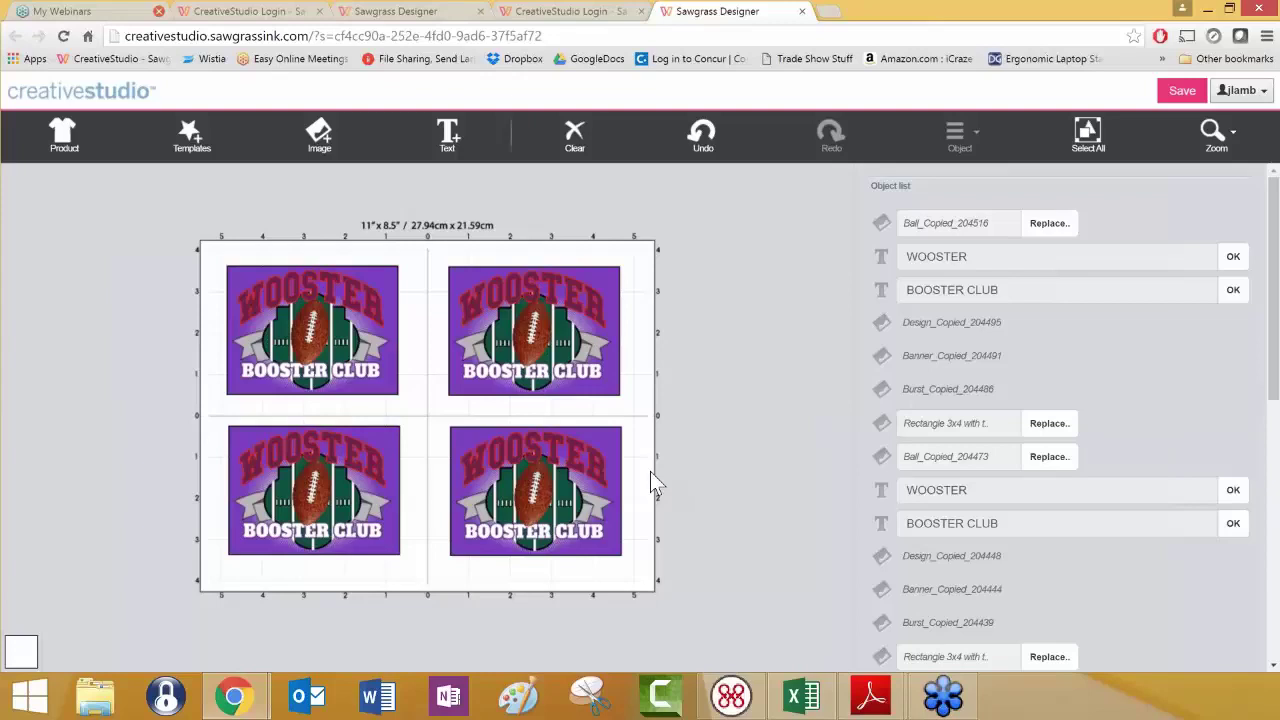
left_click(320, 140)
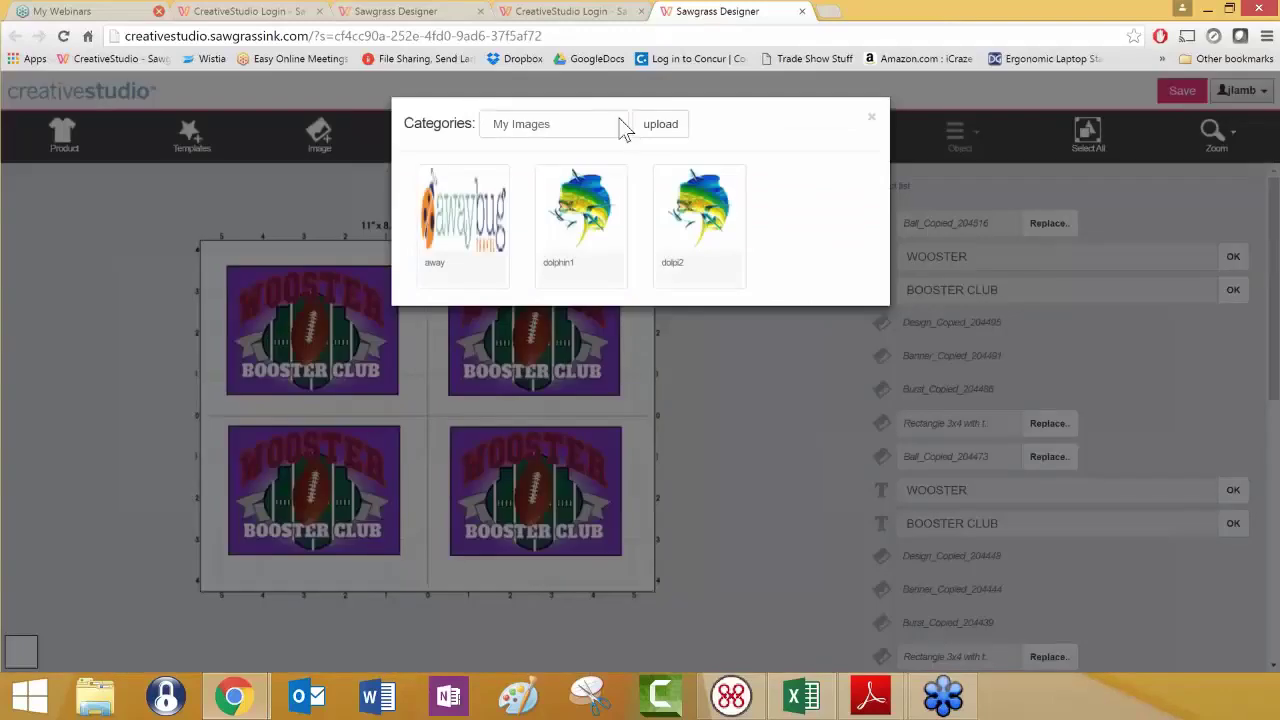
left_click(621, 124)
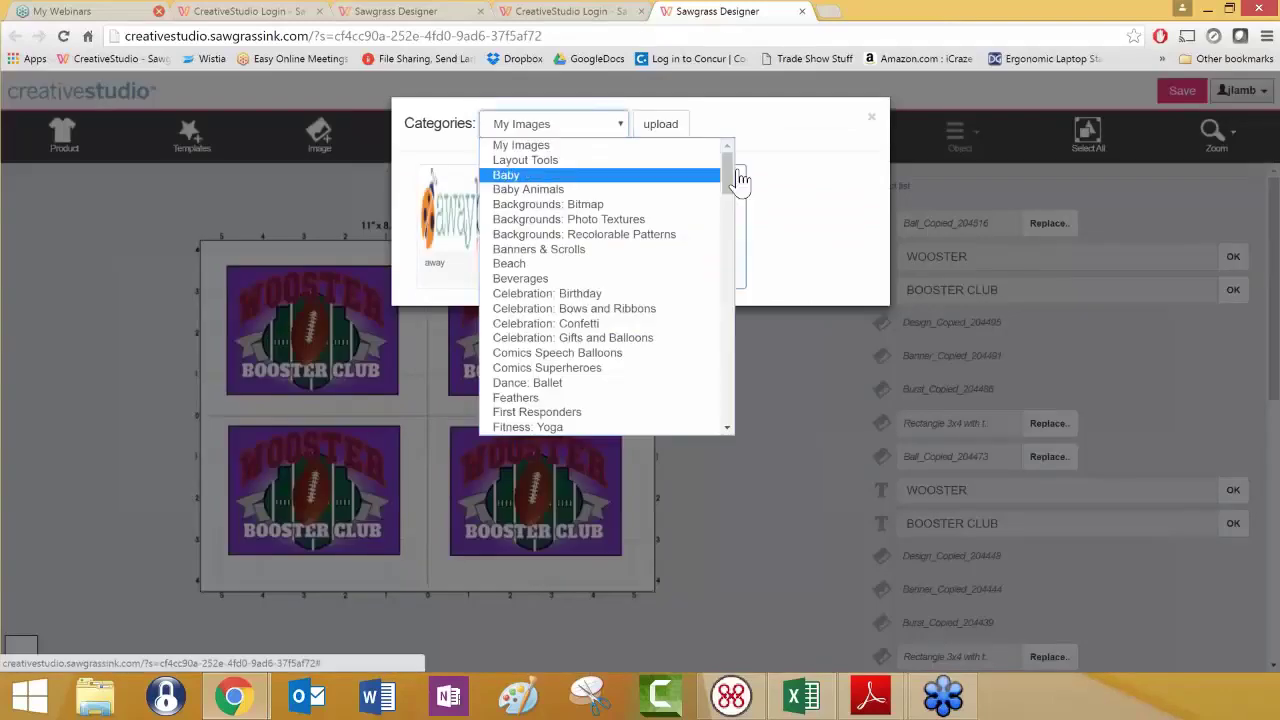
left_click_drag(729, 173, 717, 269)
scroll(708, 310, "down", 2)
scroll(704, 326, "down", 6)
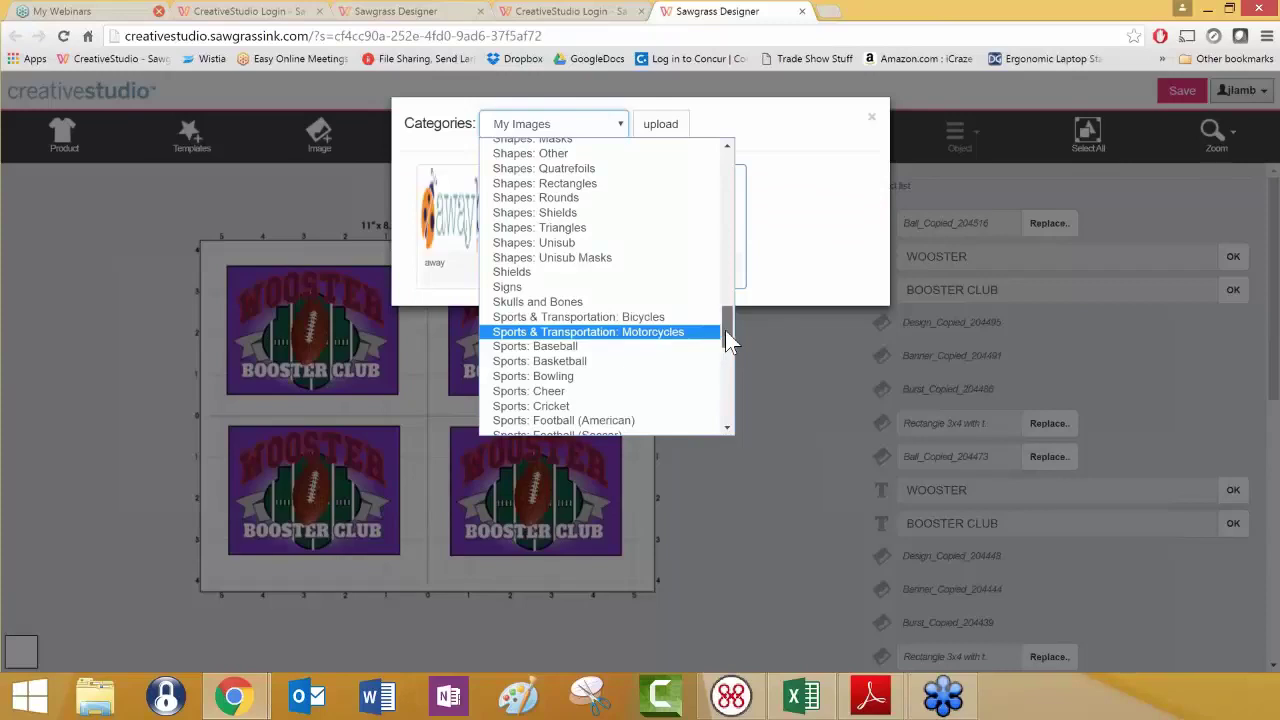
left_click_drag(725, 330, 729, 380)
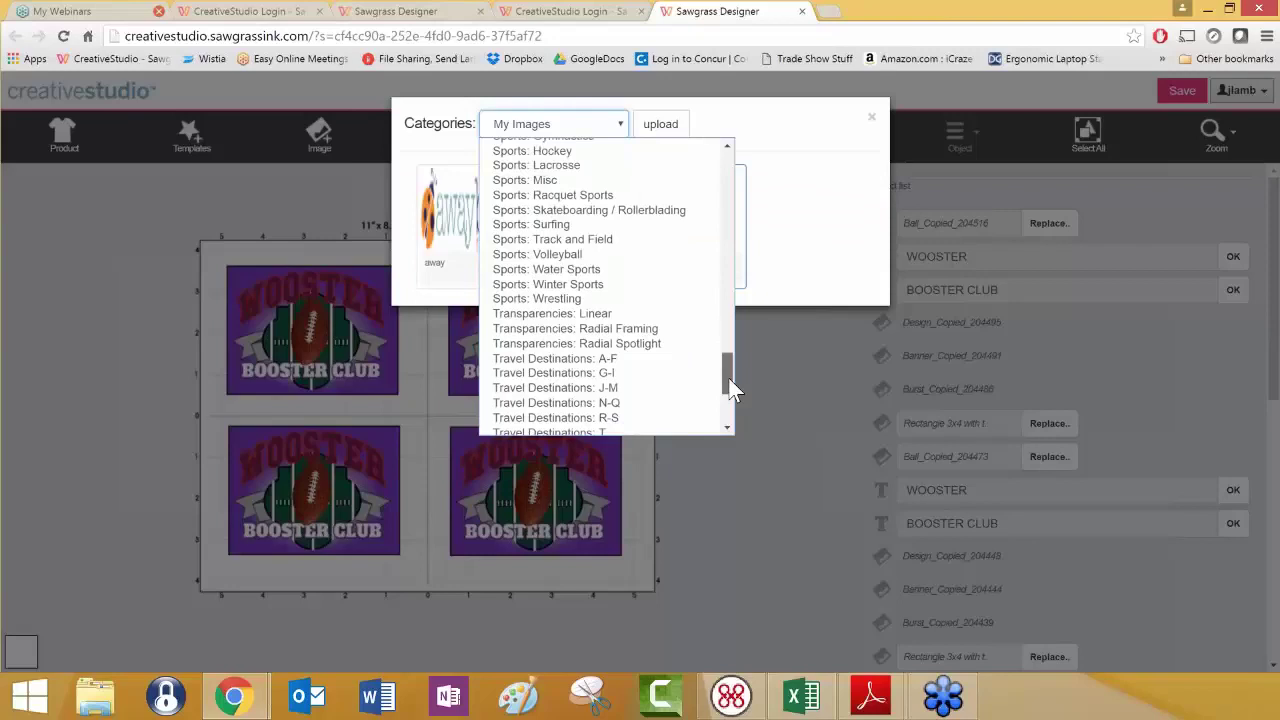
left_click_drag(729, 378, 728, 335)
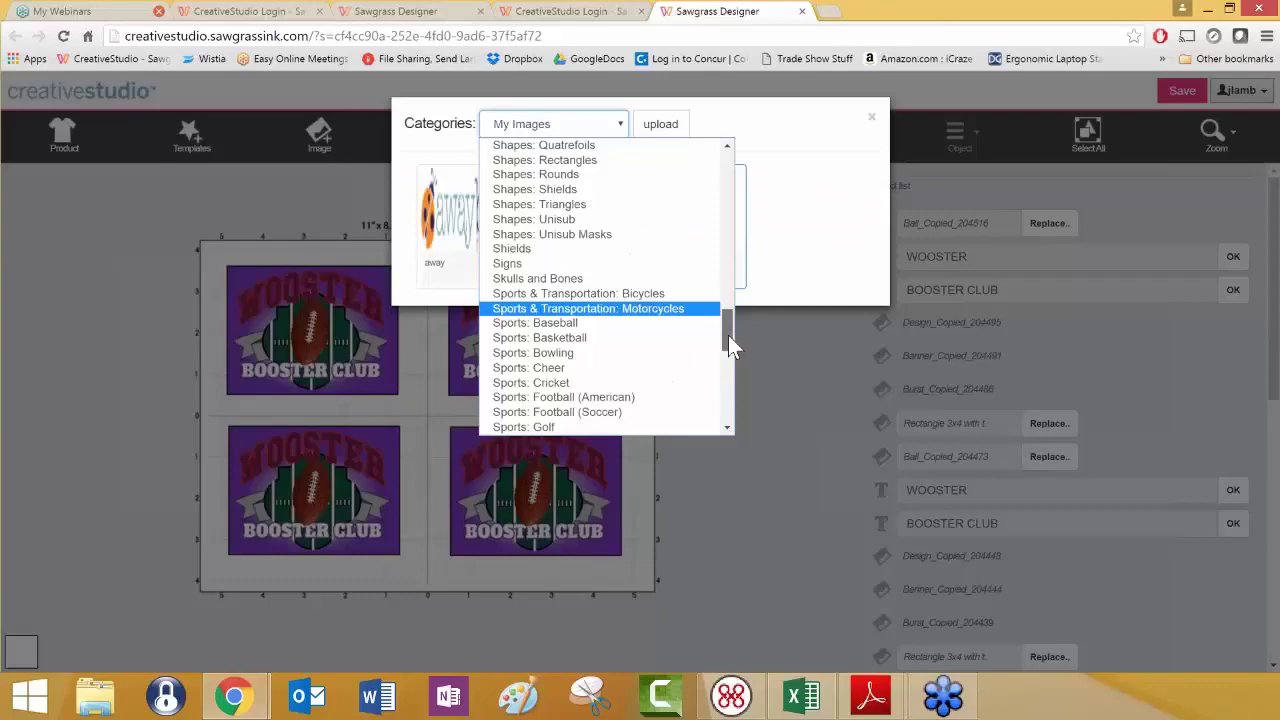
left_click(577, 208)
left_click(600, 124)
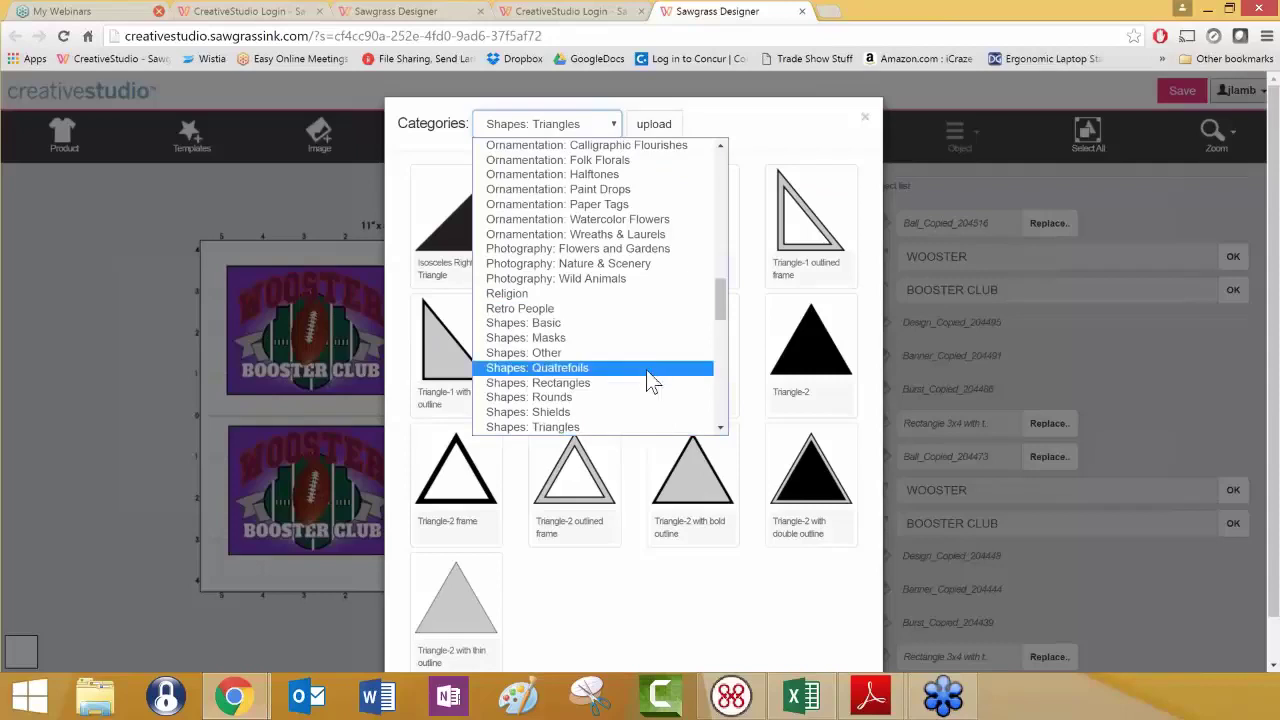
left_click(640, 414)
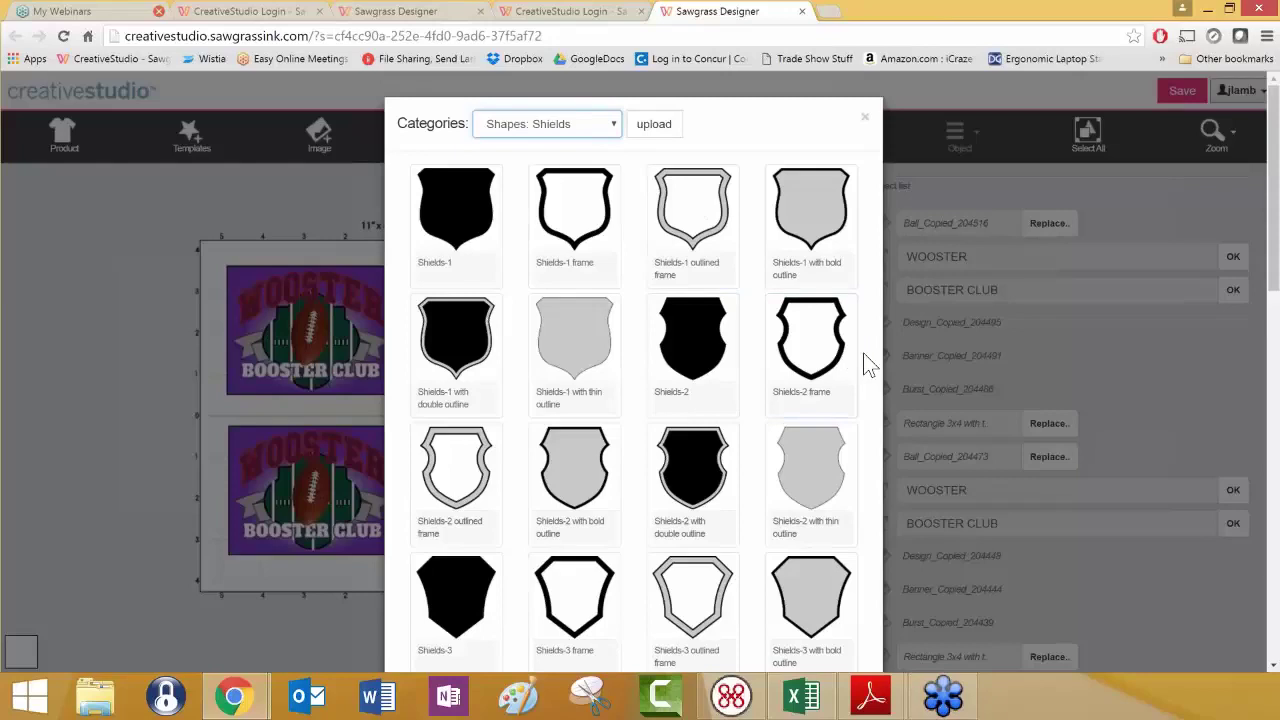
left_click(616, 126)
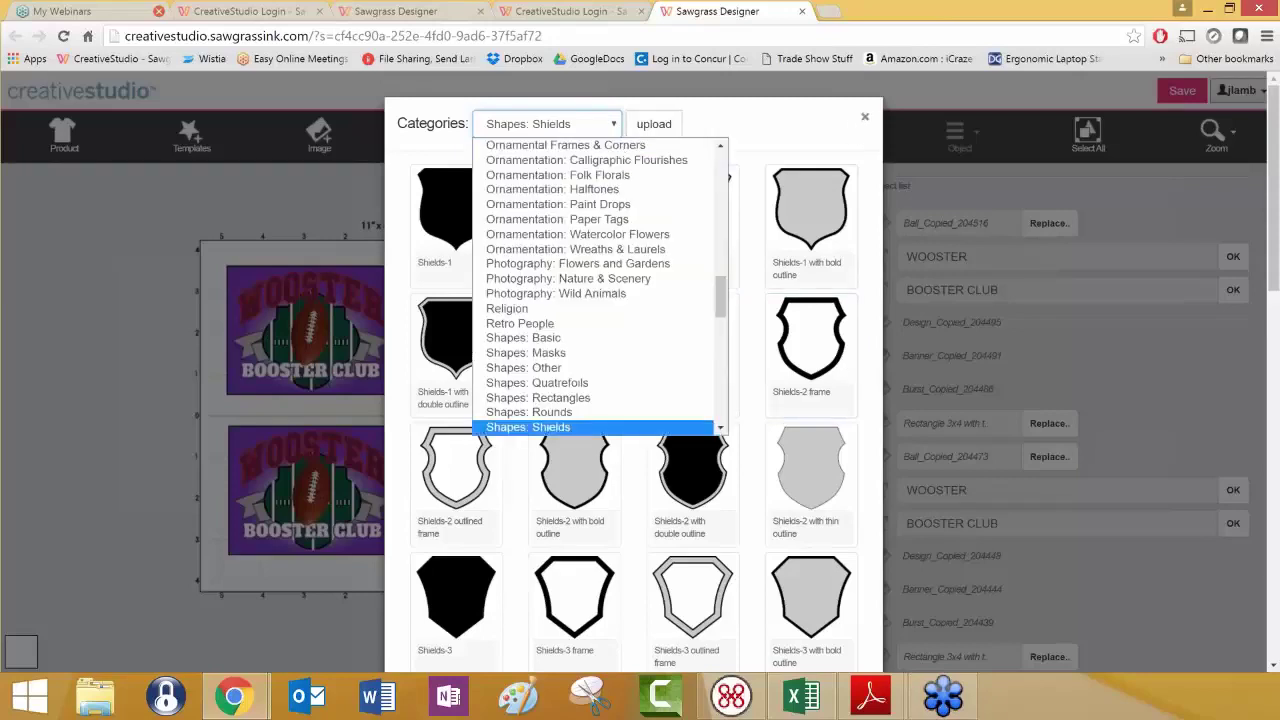
left_click(858, 122)
left_click(865, 117)
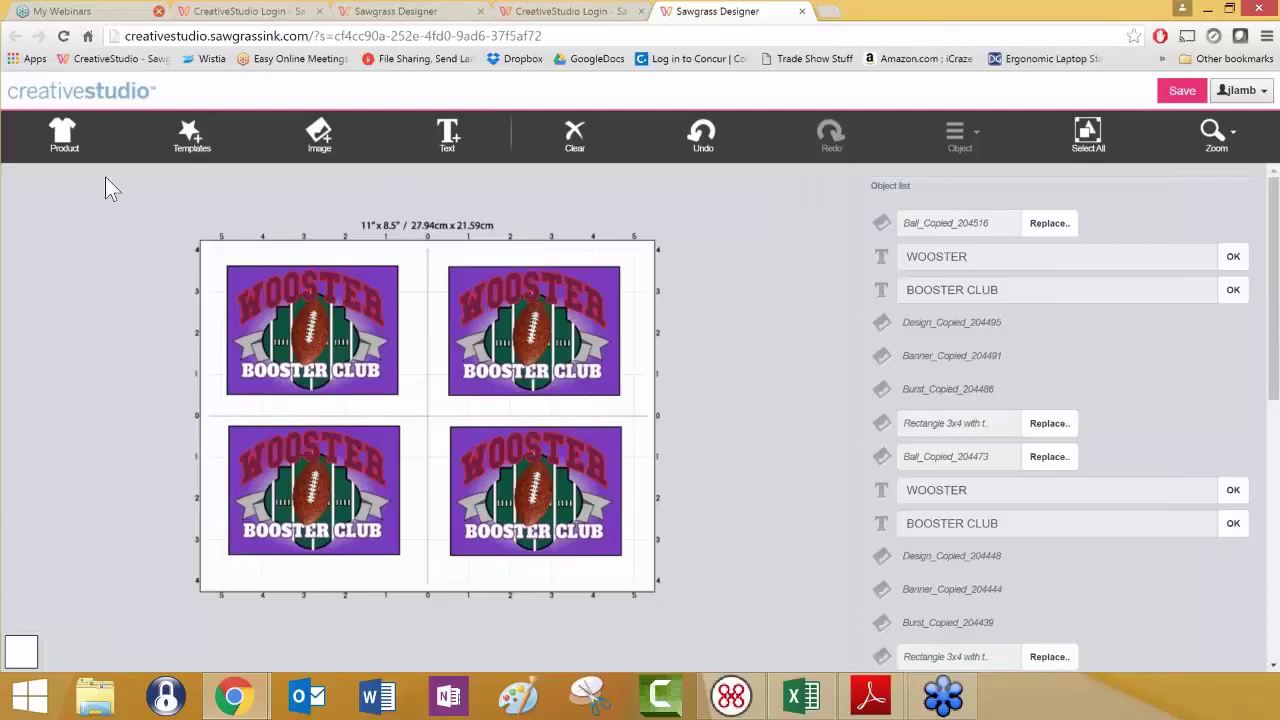
- Clear all designs from the page and show the Monogram template category
left_click(574, 146)
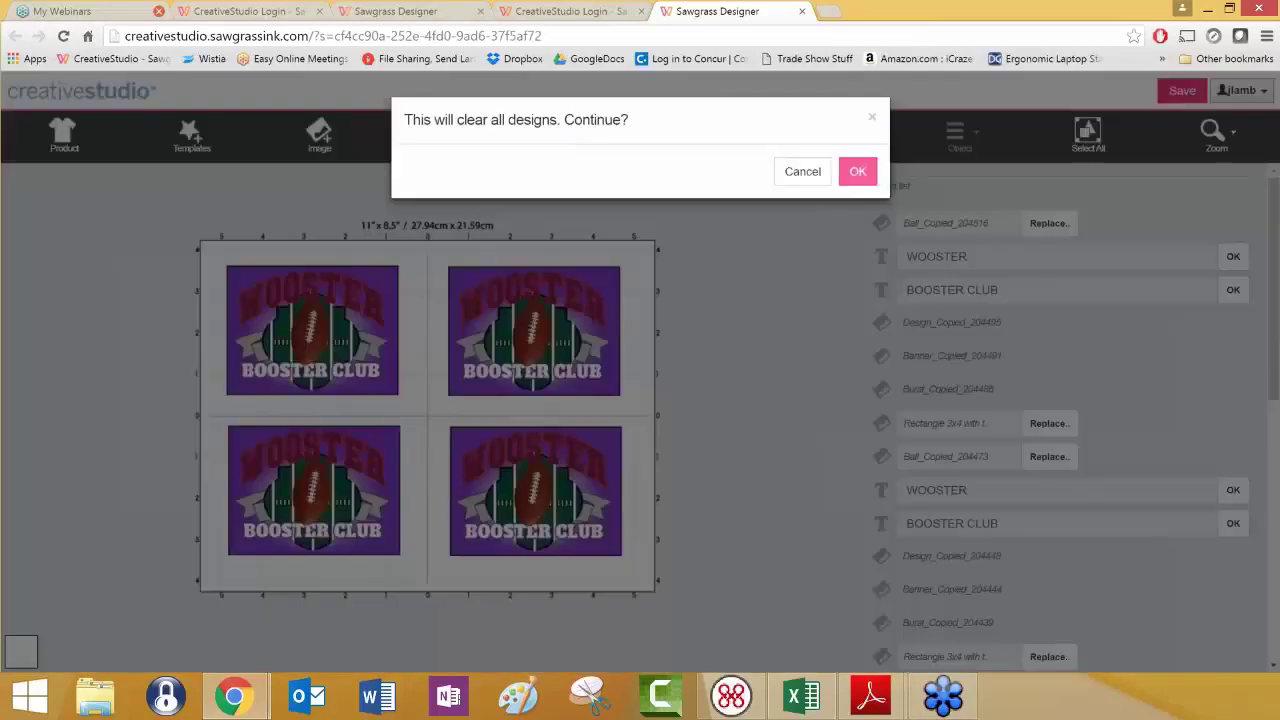
left_click(860, 166)
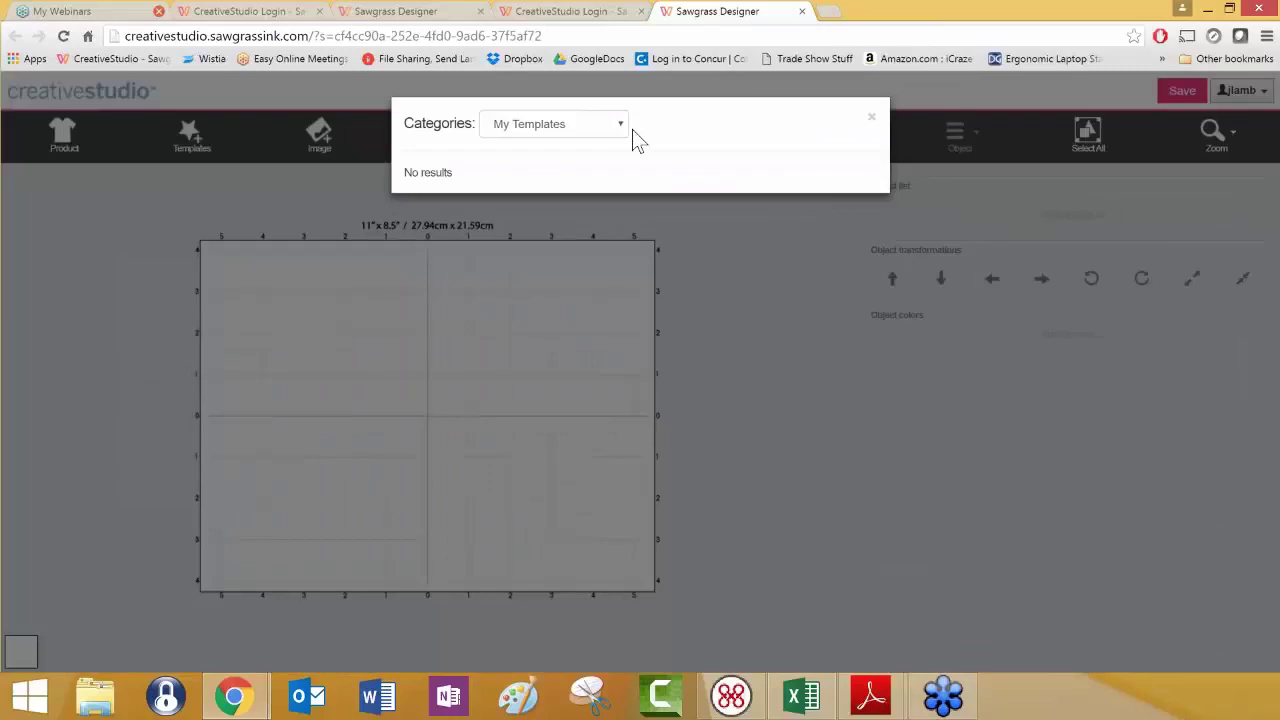
left_click(618, 125)
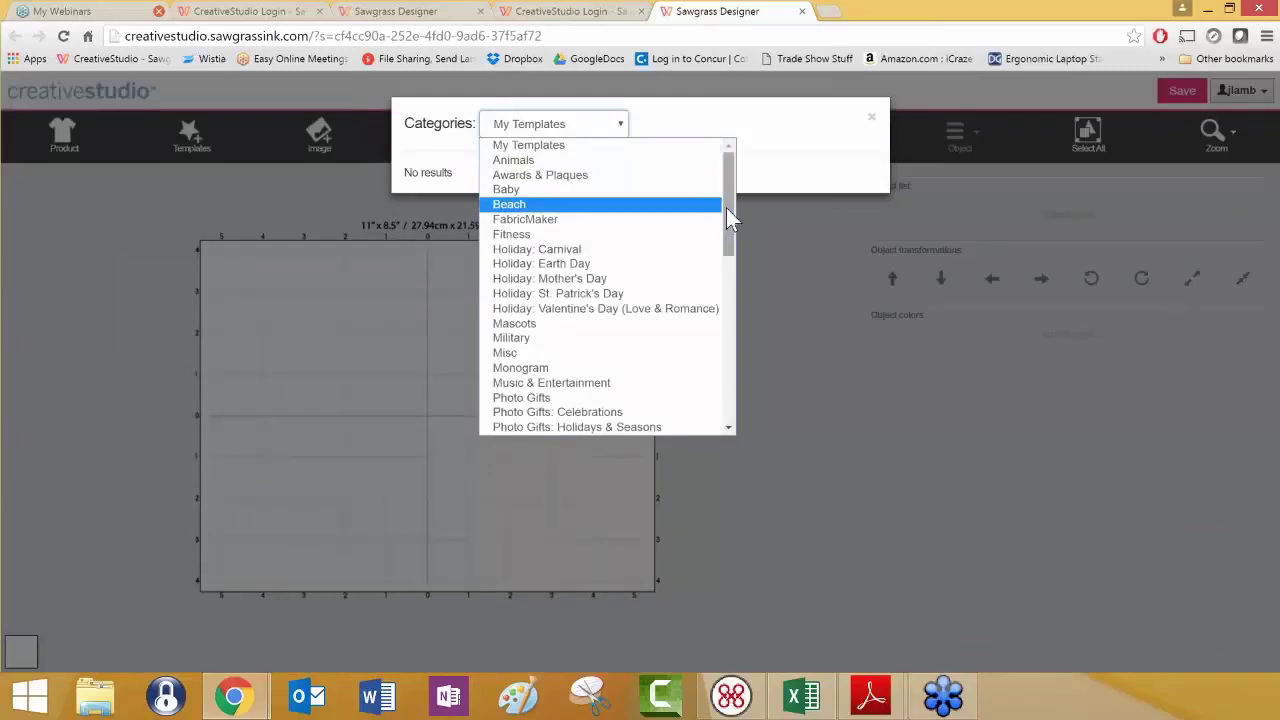
scroll(726, 222, "down", 2)
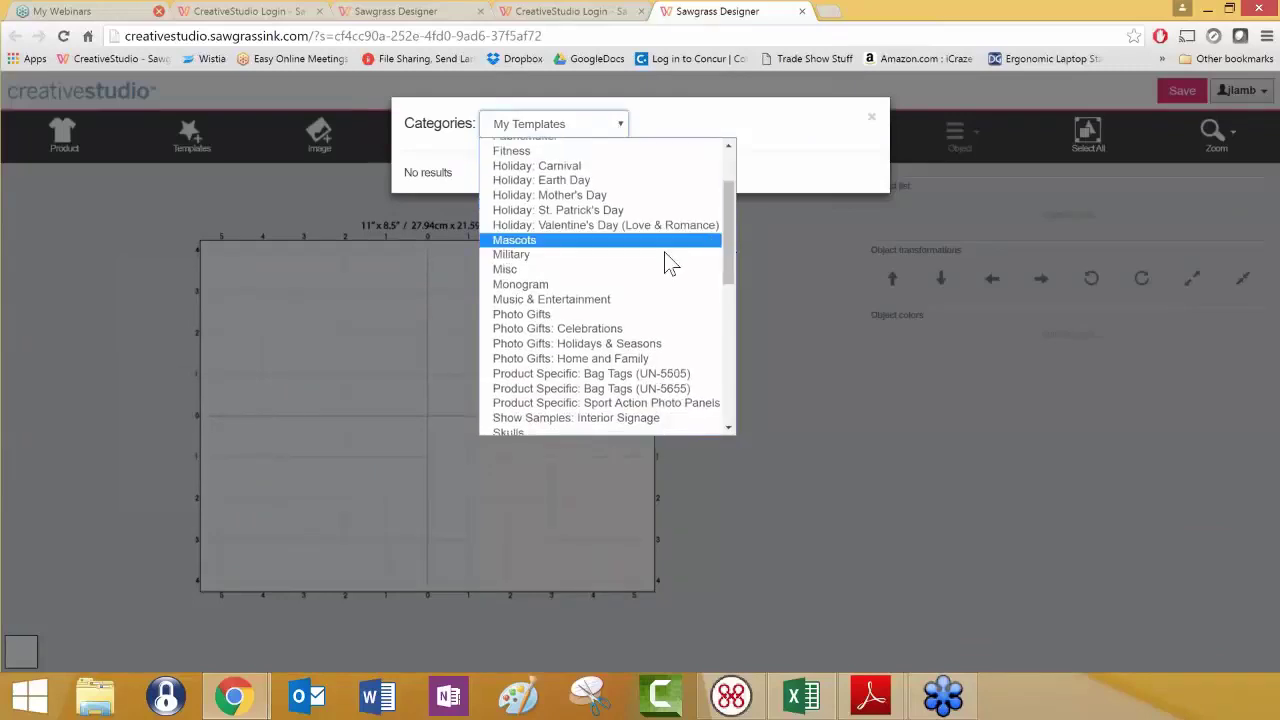
left_click(645, 285)
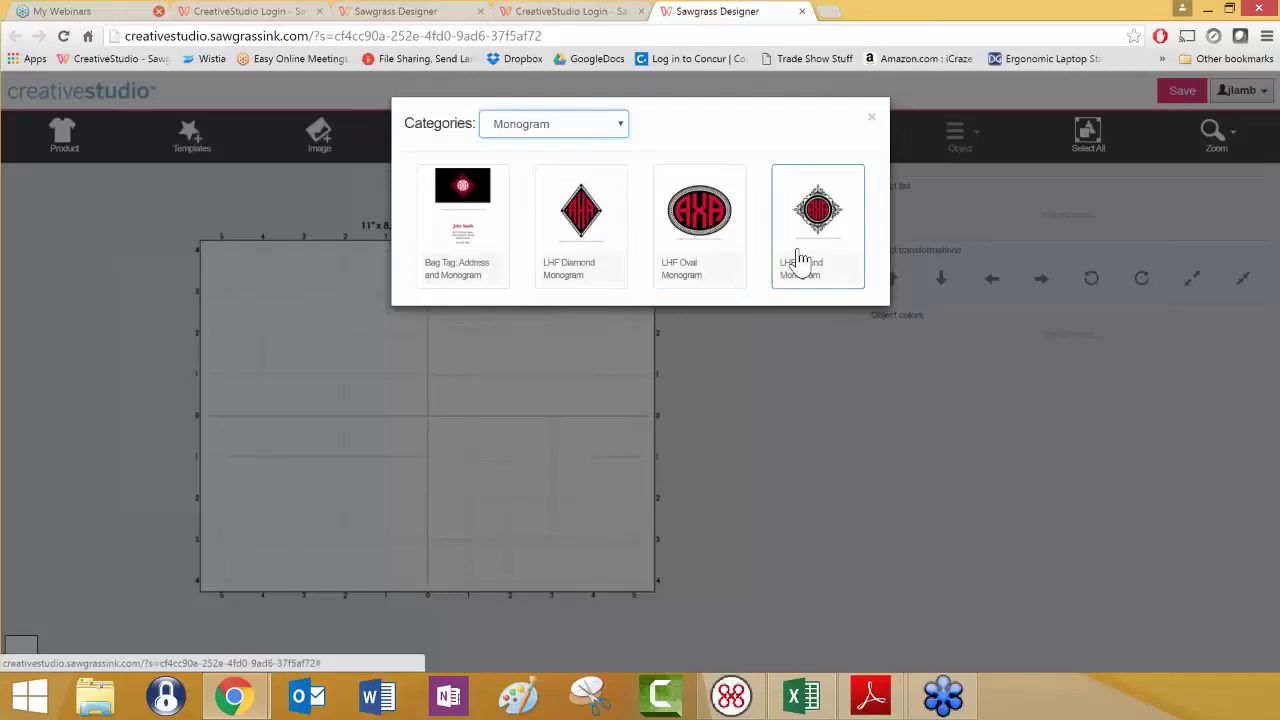
- Load the LHF Oval Monogram template and delete its small license text line
left_click(725, 227)
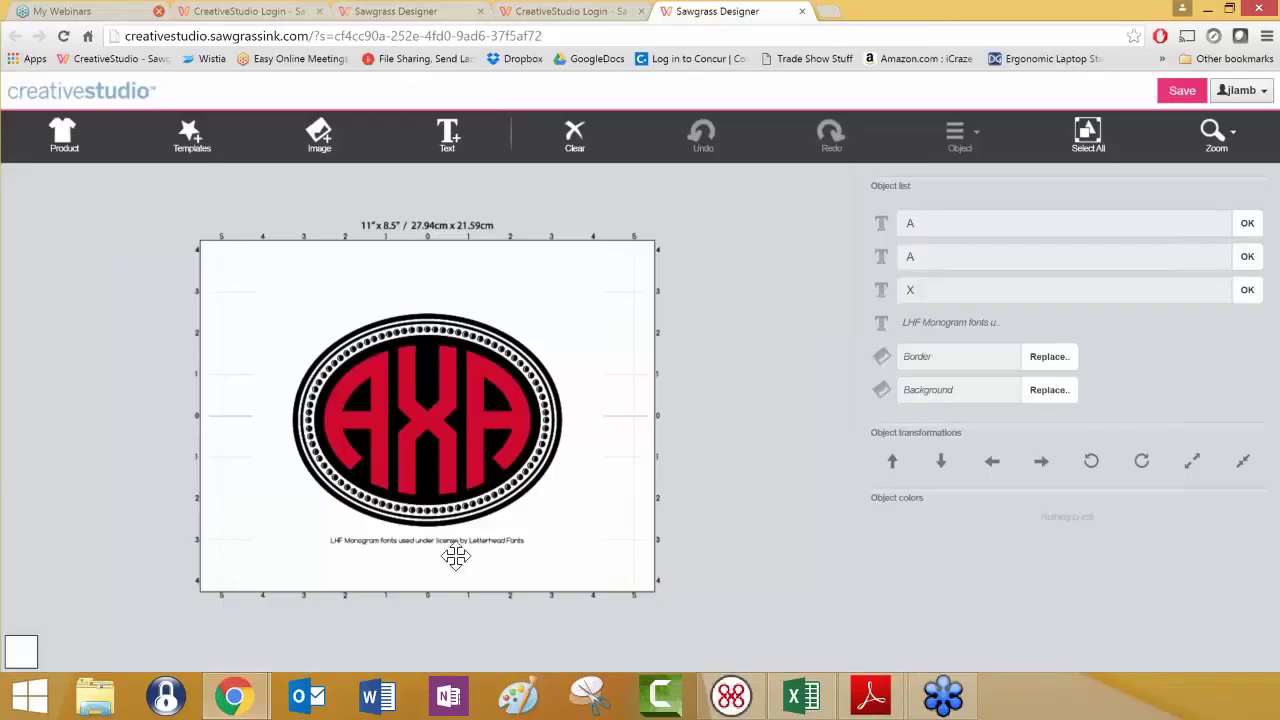
left_click(468, 542)
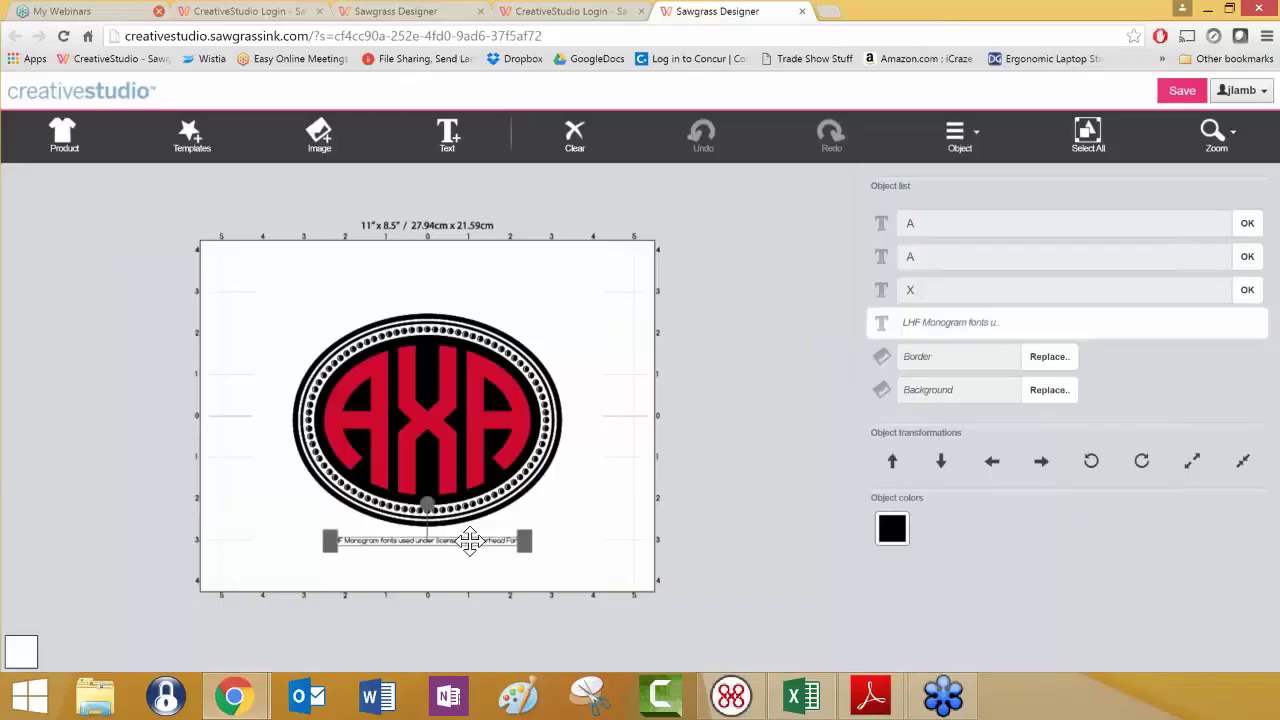
key("Delete")
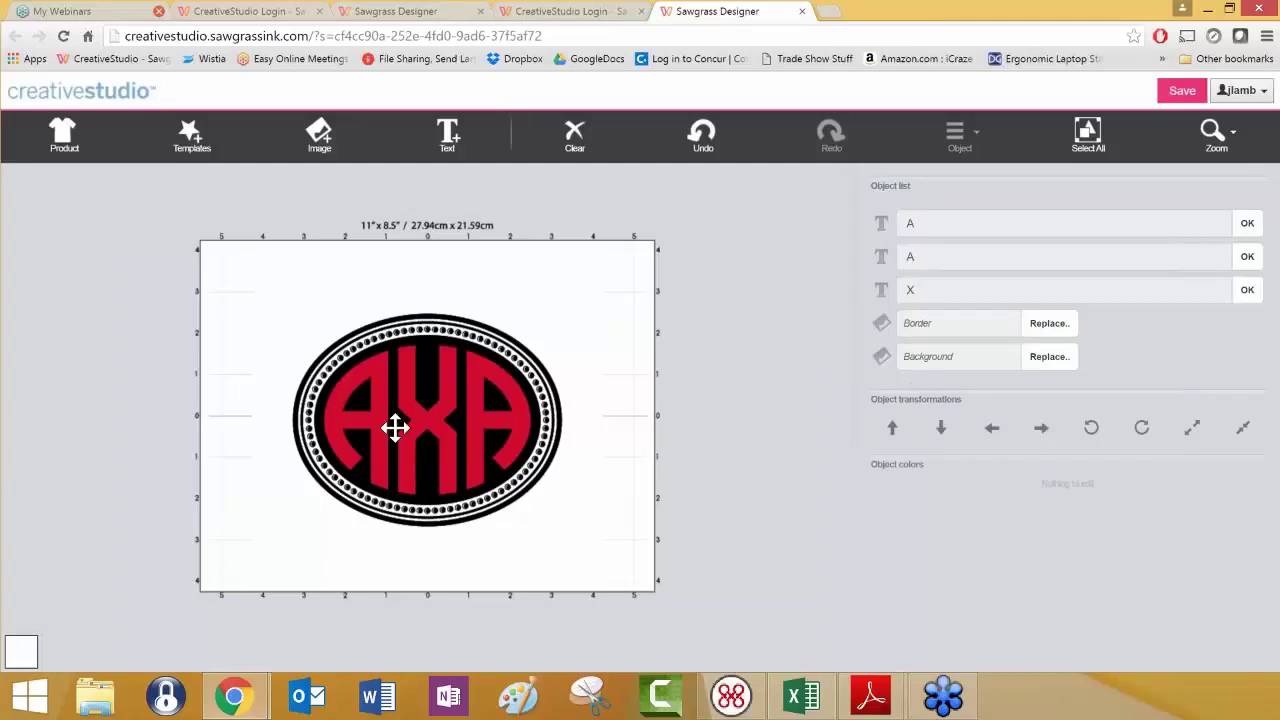